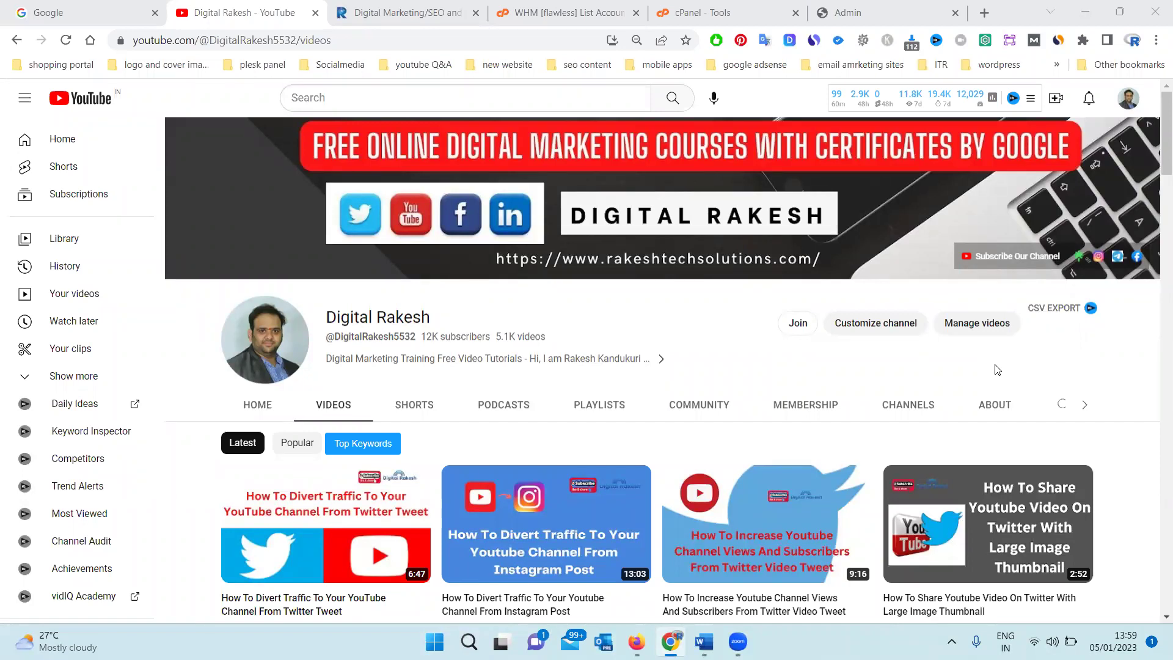
Step: Open the About Us page on the rakeshtechsolutions.com website
click(401, 6)
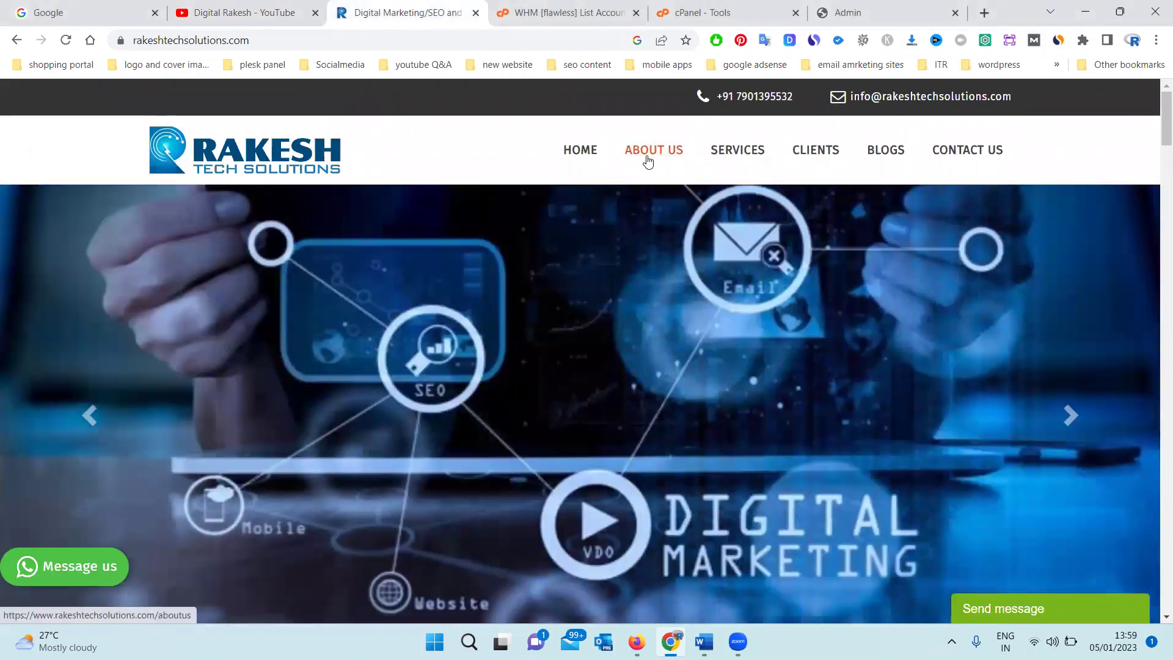
click(648, 157)
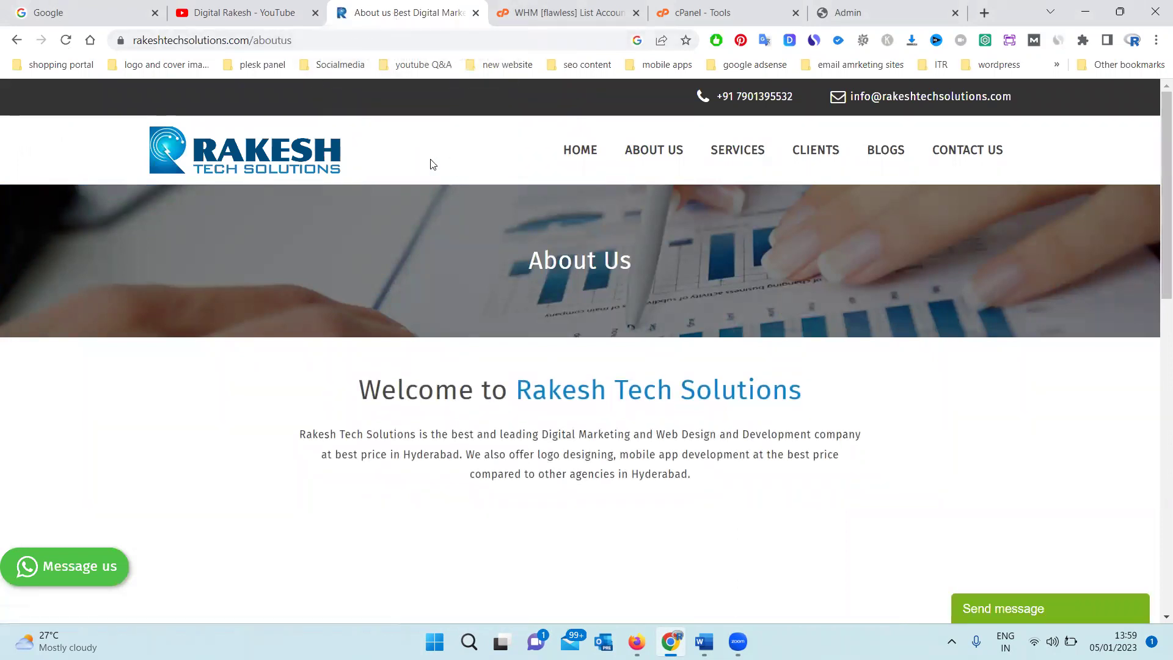
Step: Open the admin panel's Video Tutorials Add New Videos form and scroll through it
click(861, 7)
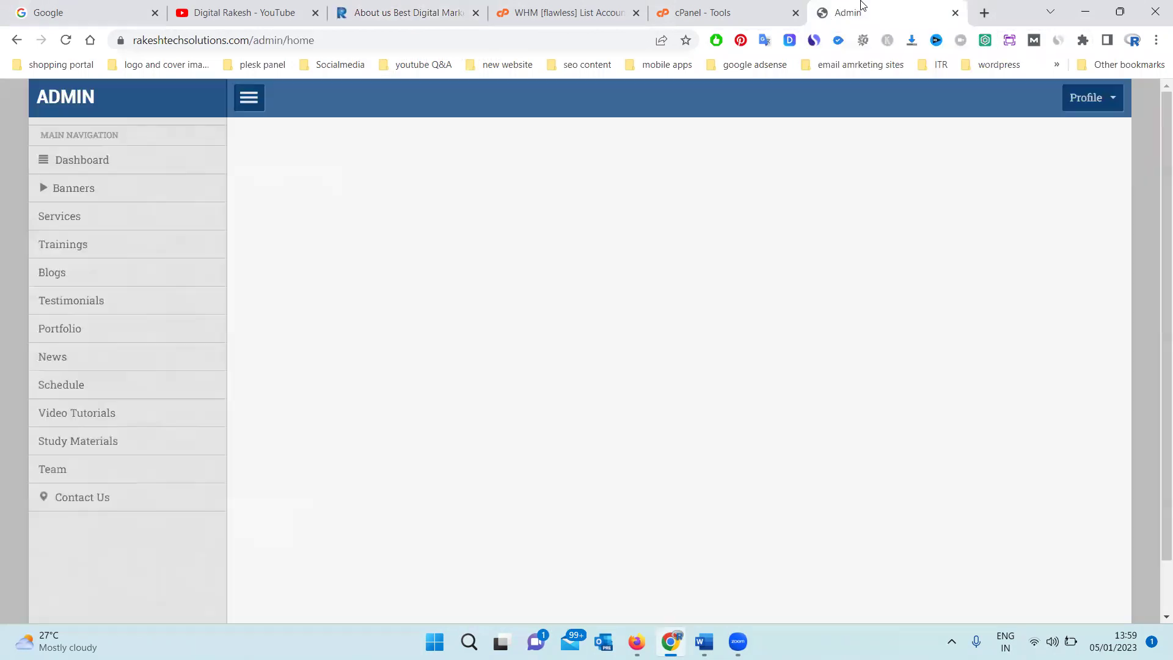
click(126, 414)
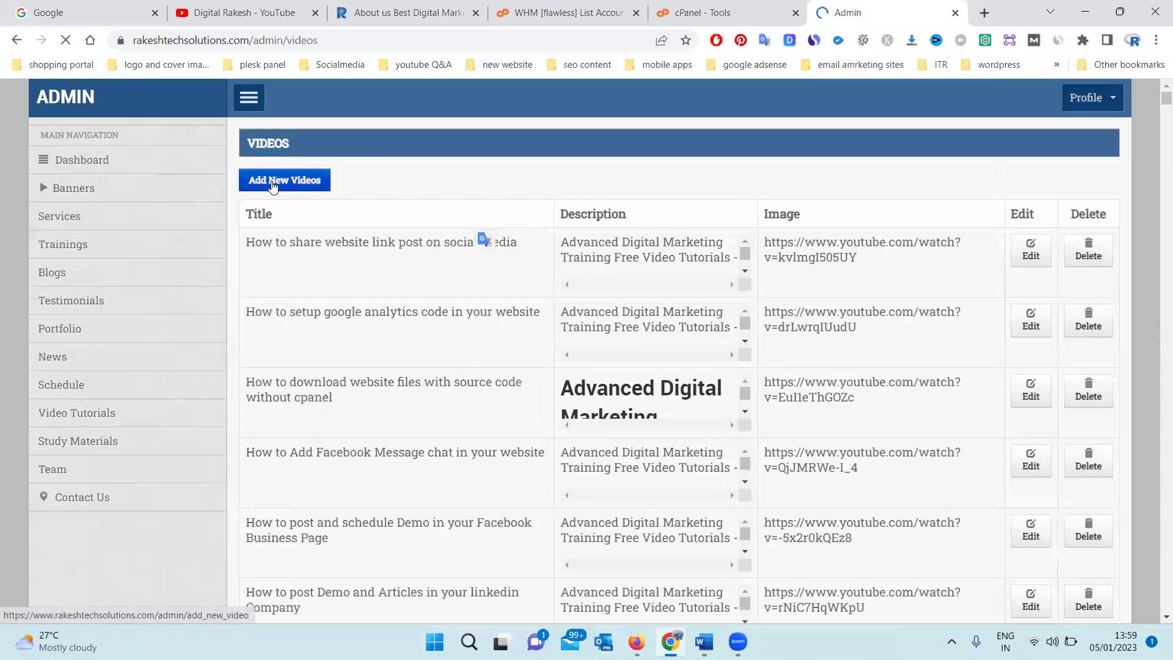
click(311, 201)
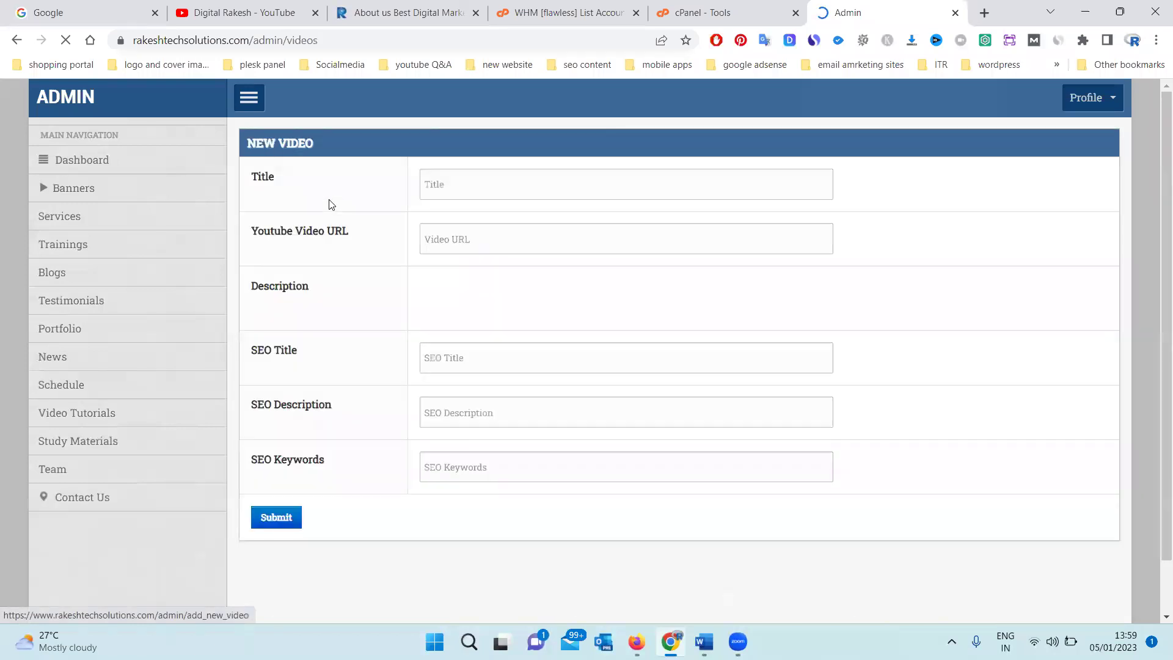
scroll(446, 379, down, 3)
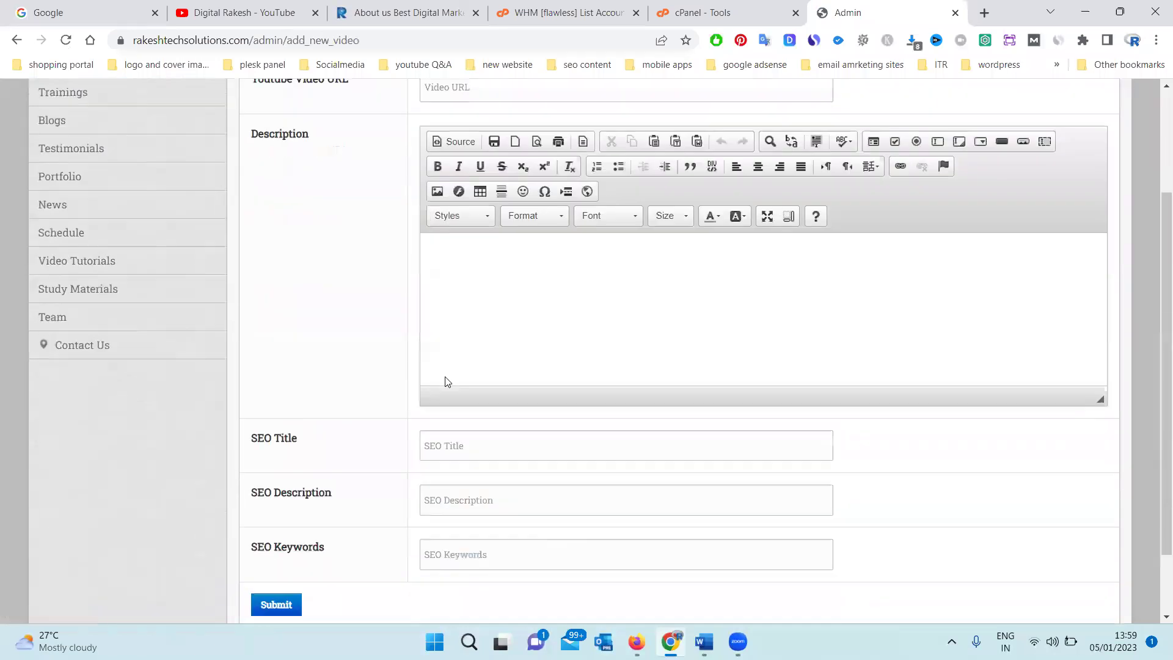
scroll(446, 377, down, 1)
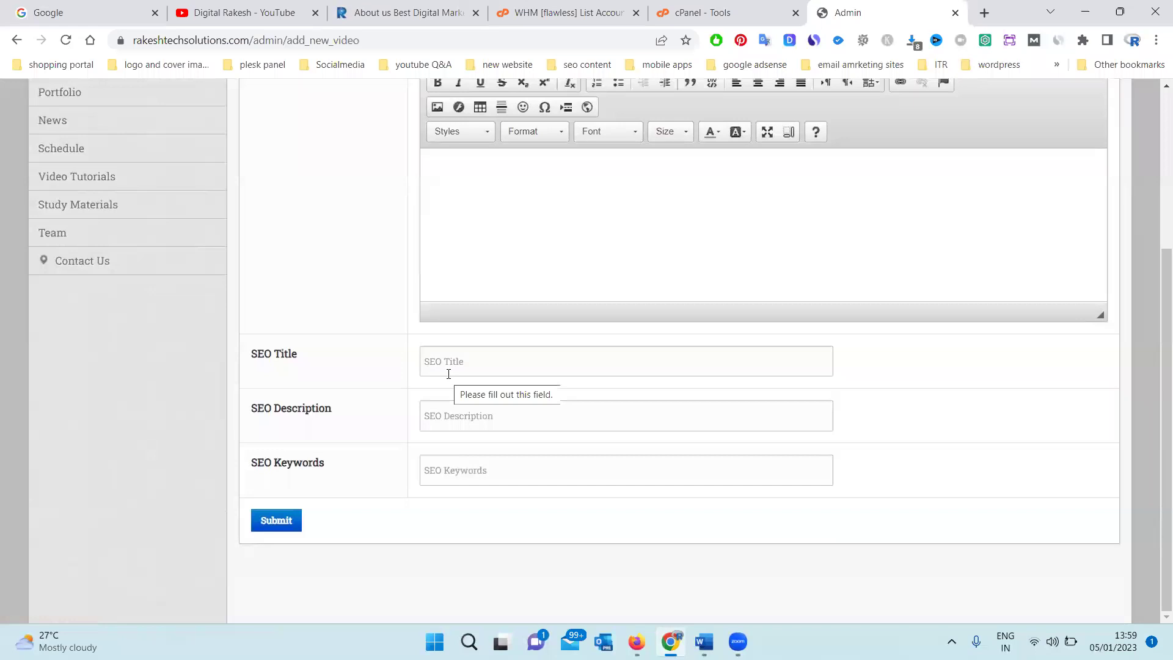
Step: Move between the About Us page and the video form, ending on cPanel Tools
click(409, 7)
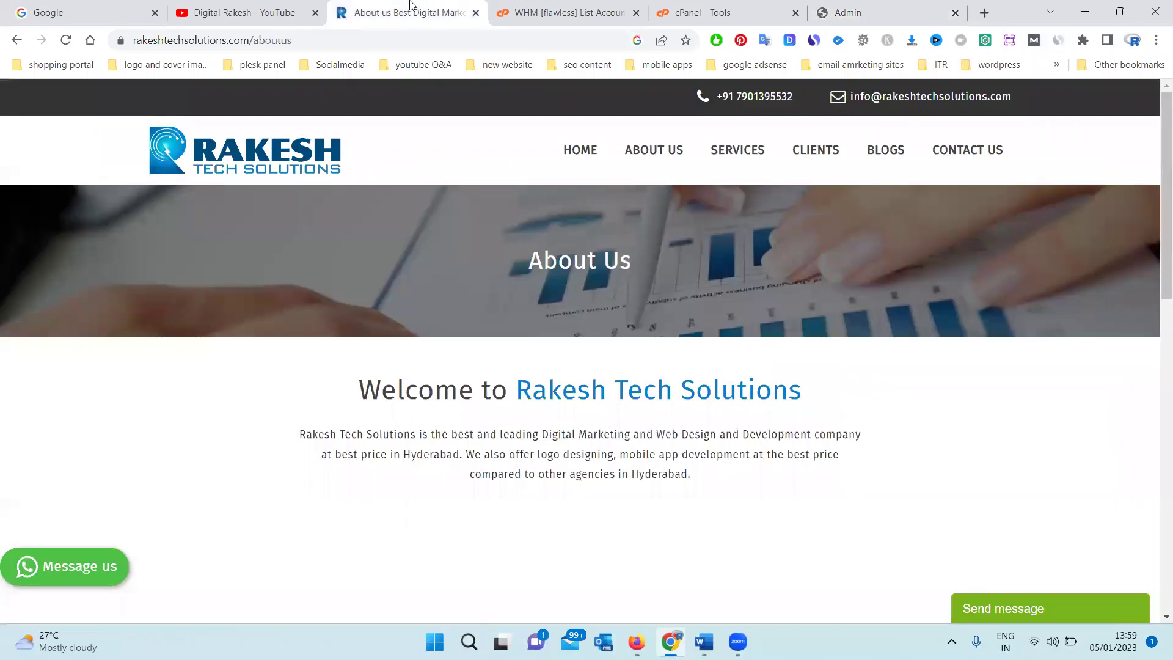
click(895, 13)
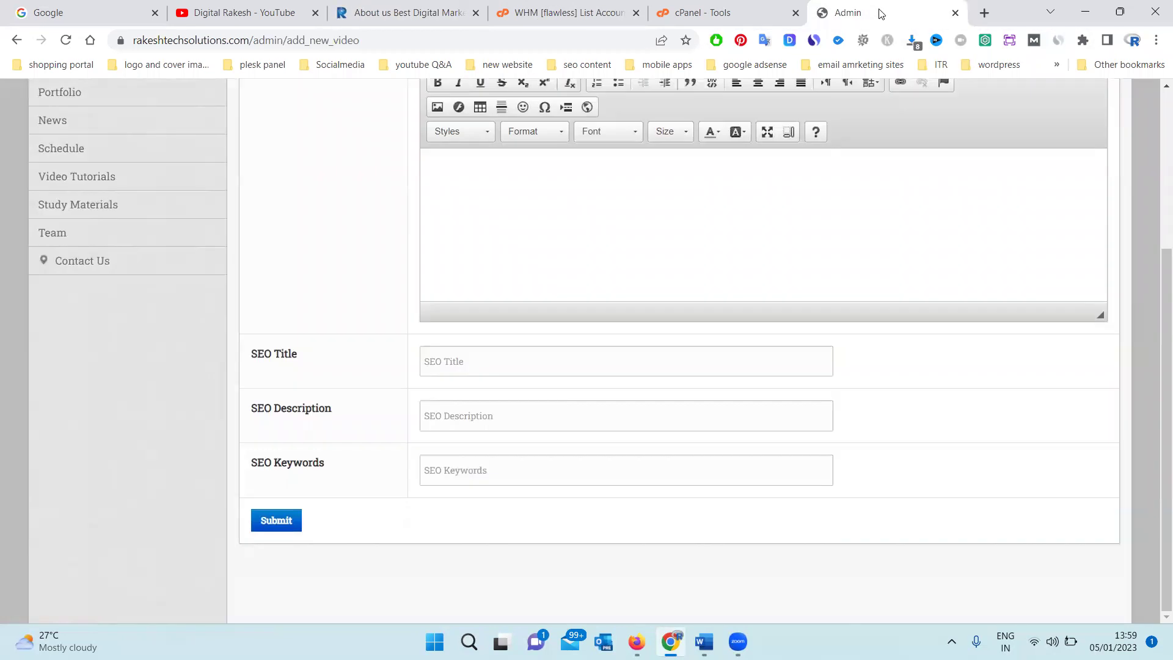
scroll(211, 199, up, 4)
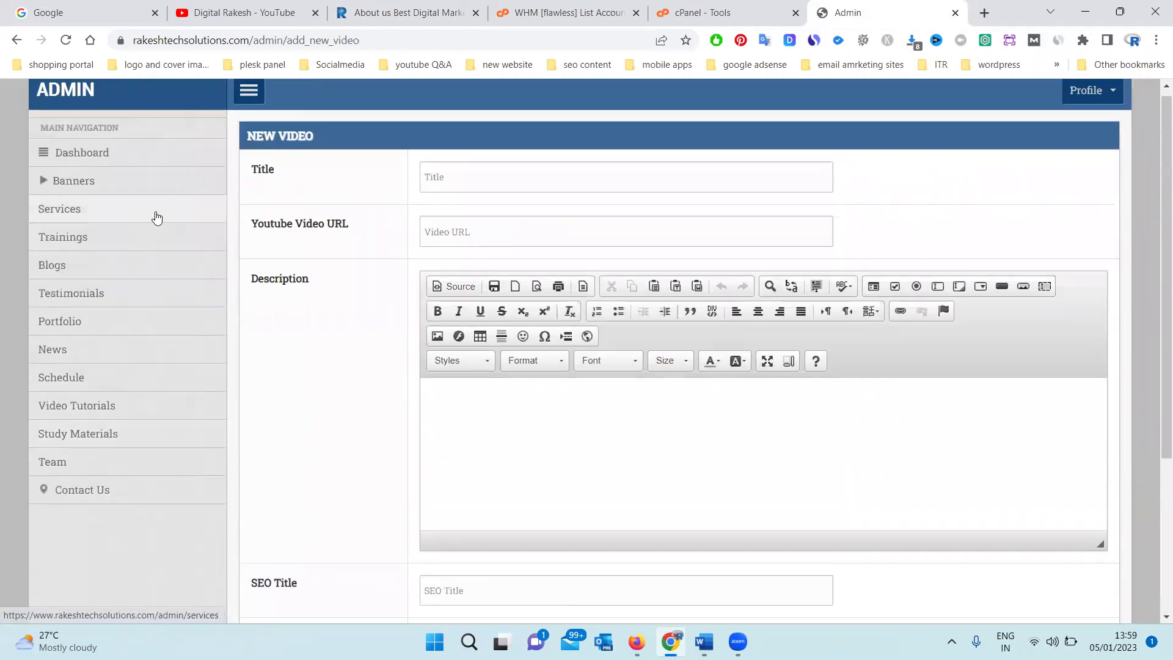
click(383, 12)
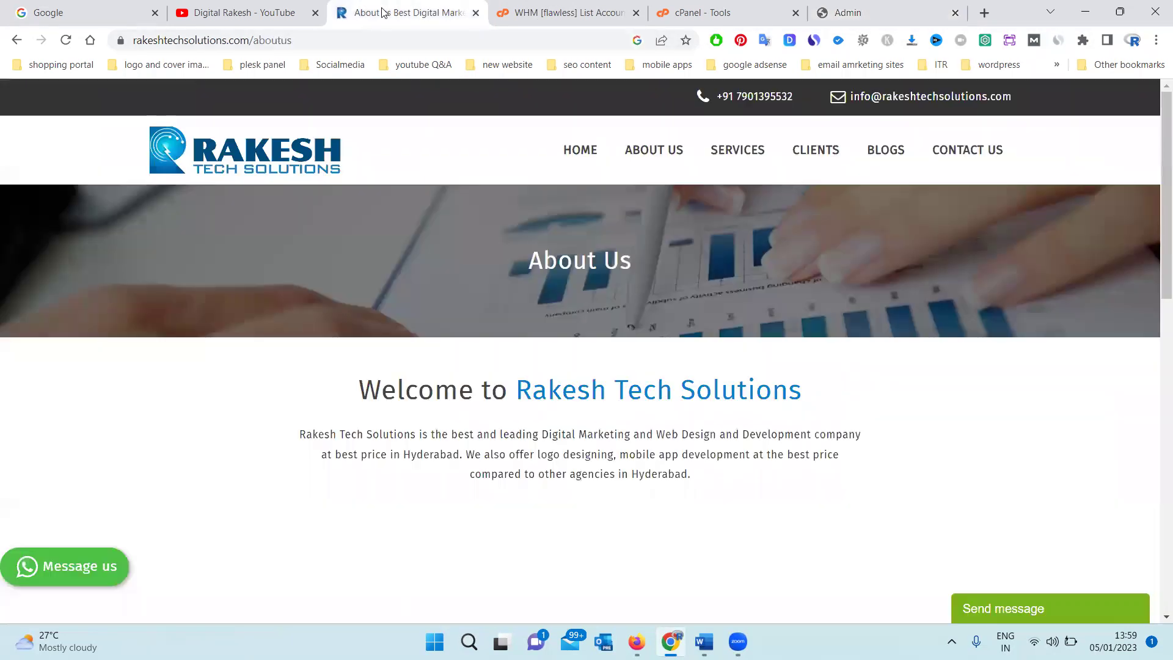
click(705, 12)
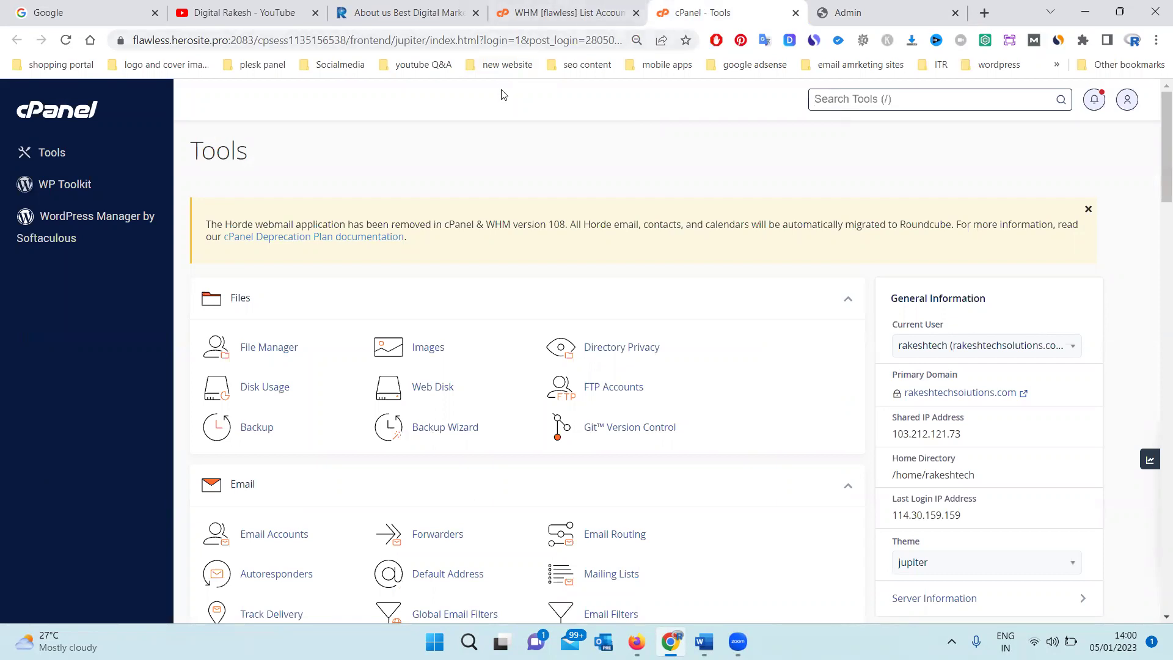
Step: View the About Us page source enlarged and select the title text on line 13
click(443, 11)
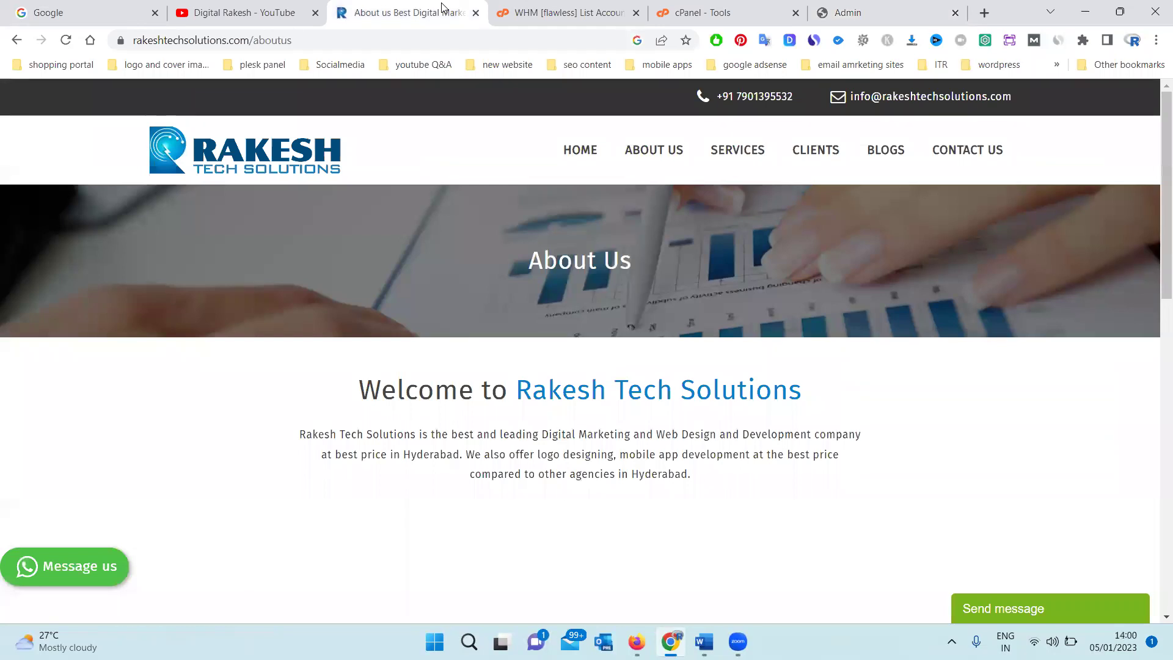
key(ctrl+u)
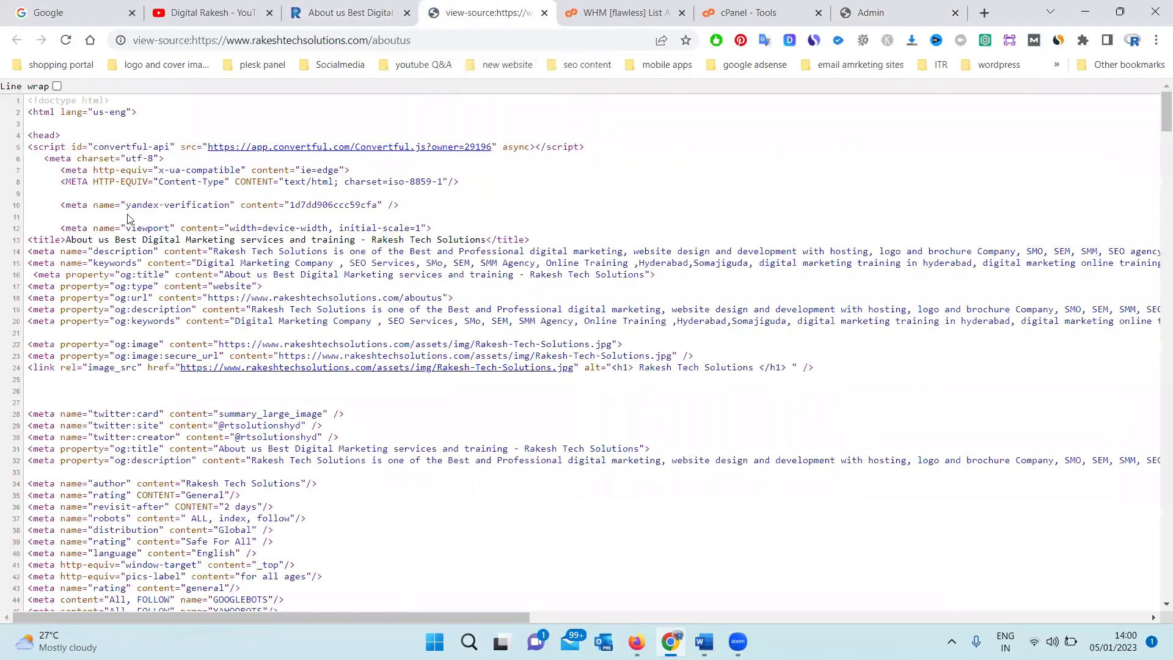
key(ctrl+plus)
key(ctrl+plus)
key(ctrl+plus)
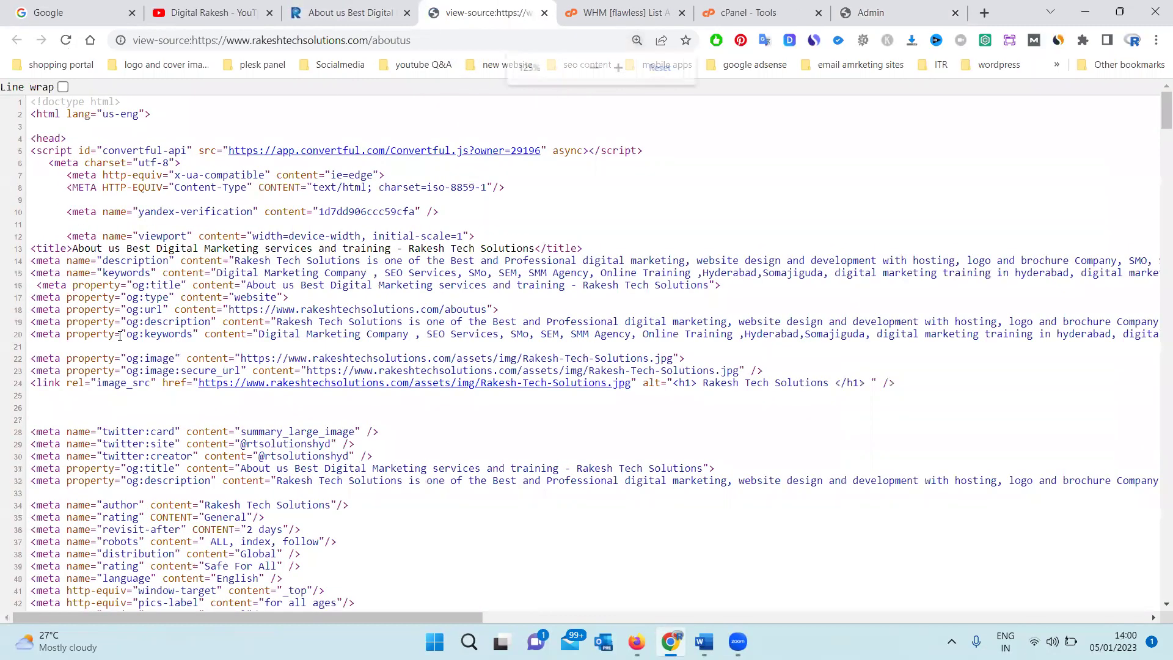
drag(115, 360, 552, 360)
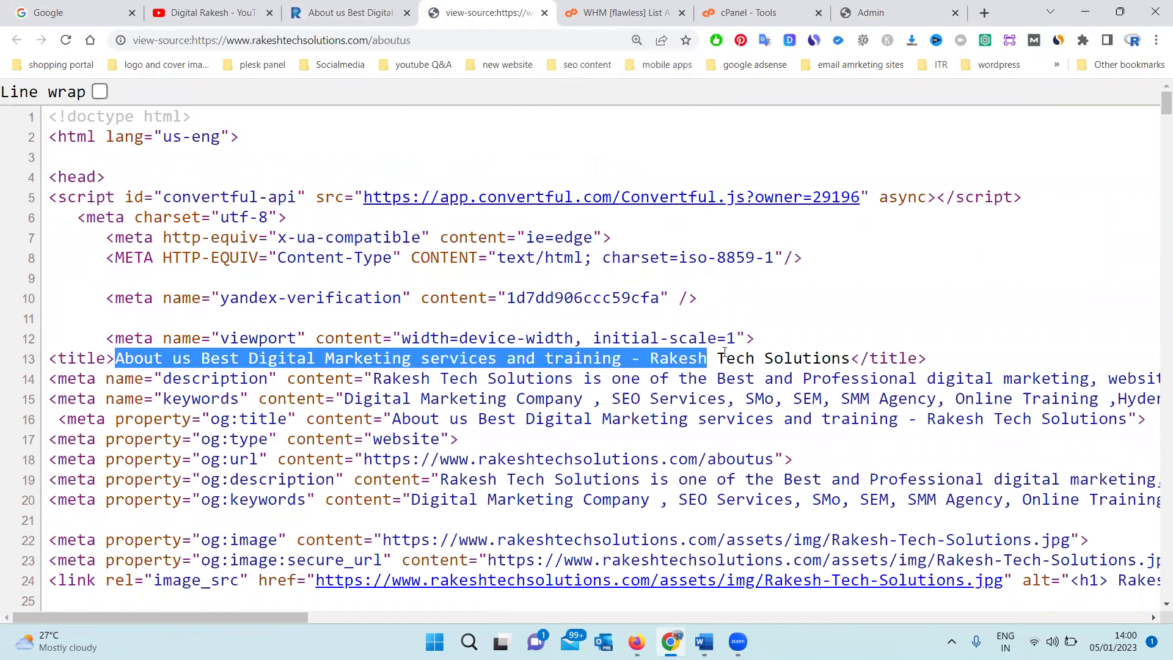
drag(551, 359, 842, 354)
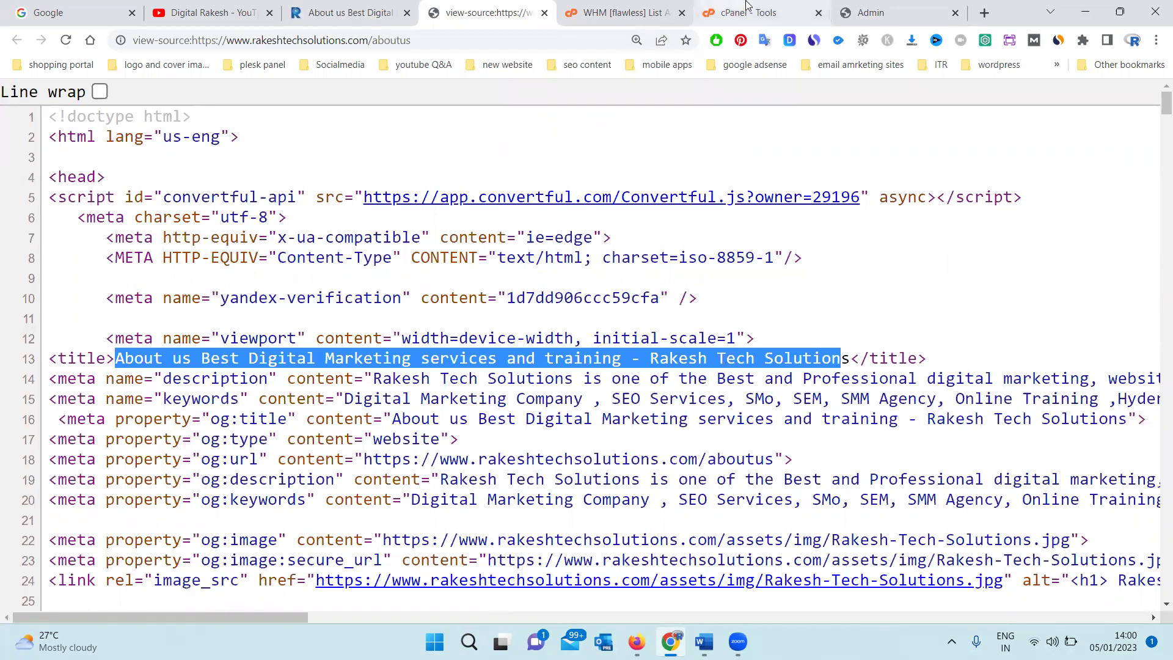
Step: In File Manager, go to application/controllers and choose Edit on Aboutus.php
click(746, 11)
scroll(305, 336, down, 3)
scroll(297, 323, up, 2)
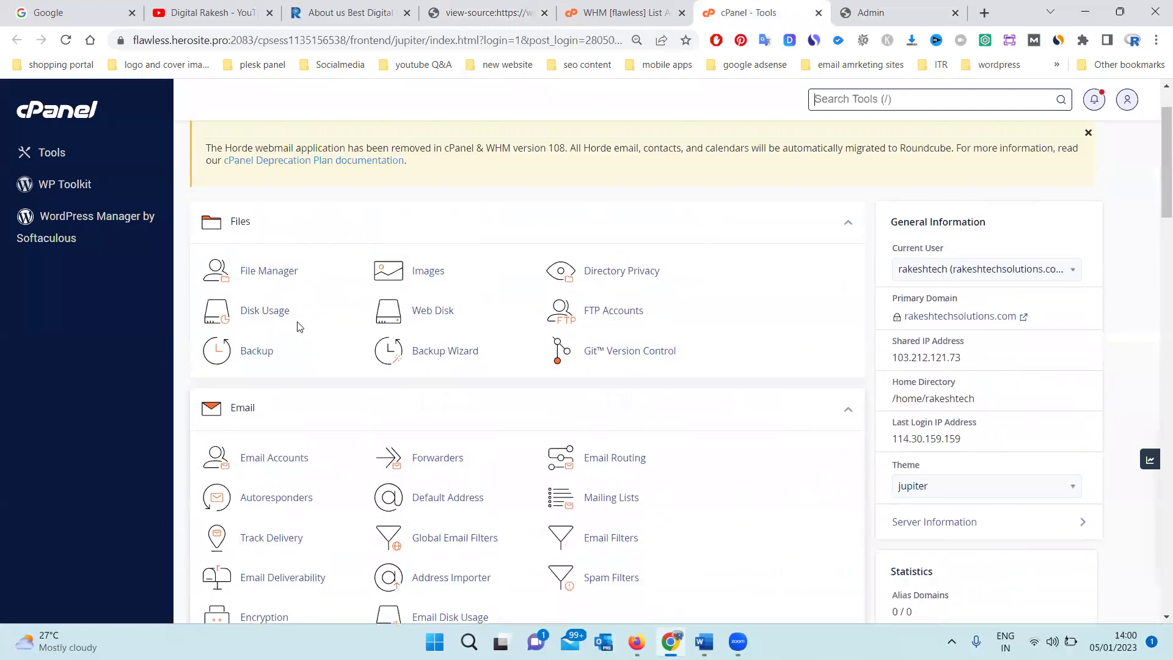
click(277, 273)
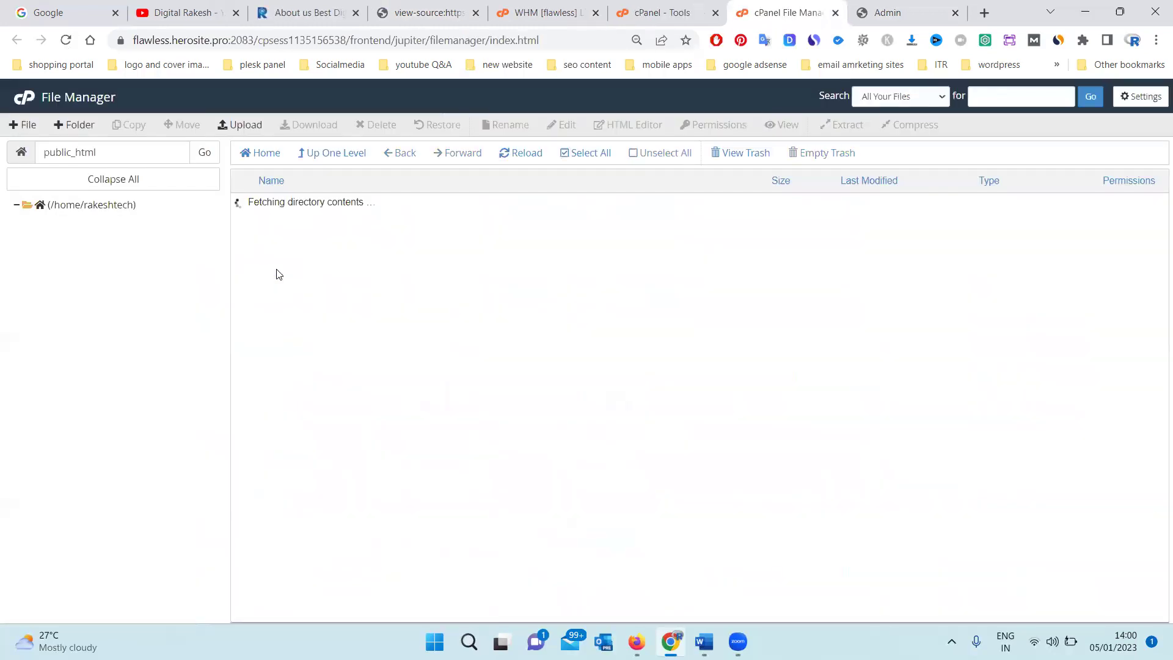
double_click(333, 251)
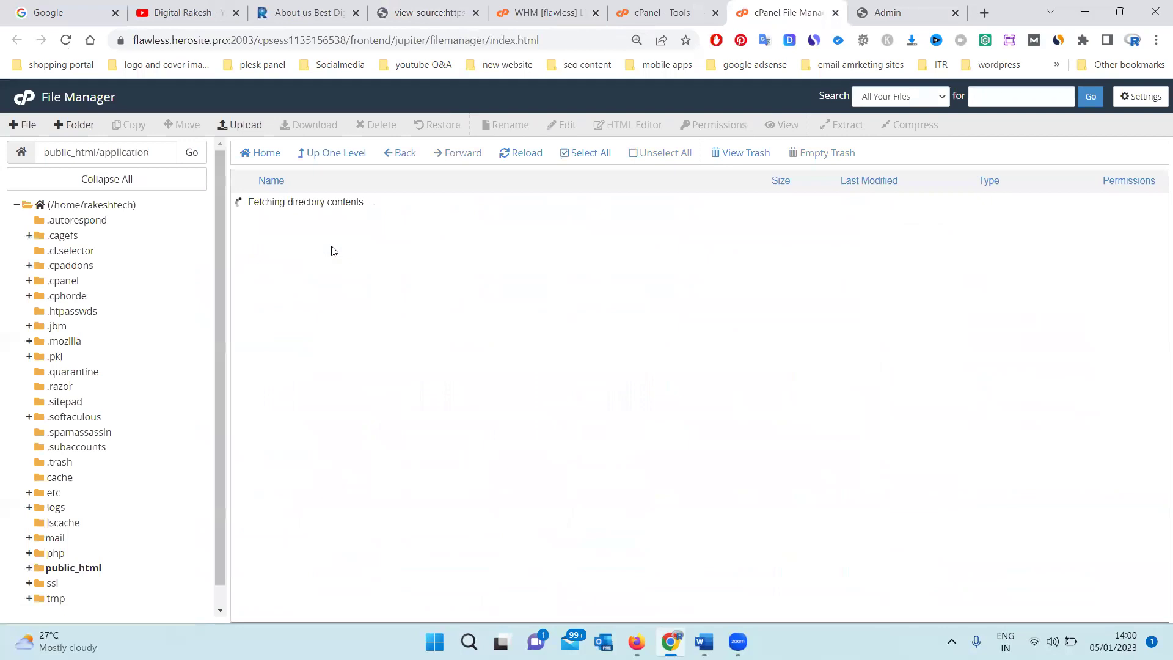
double_click(316, 249)
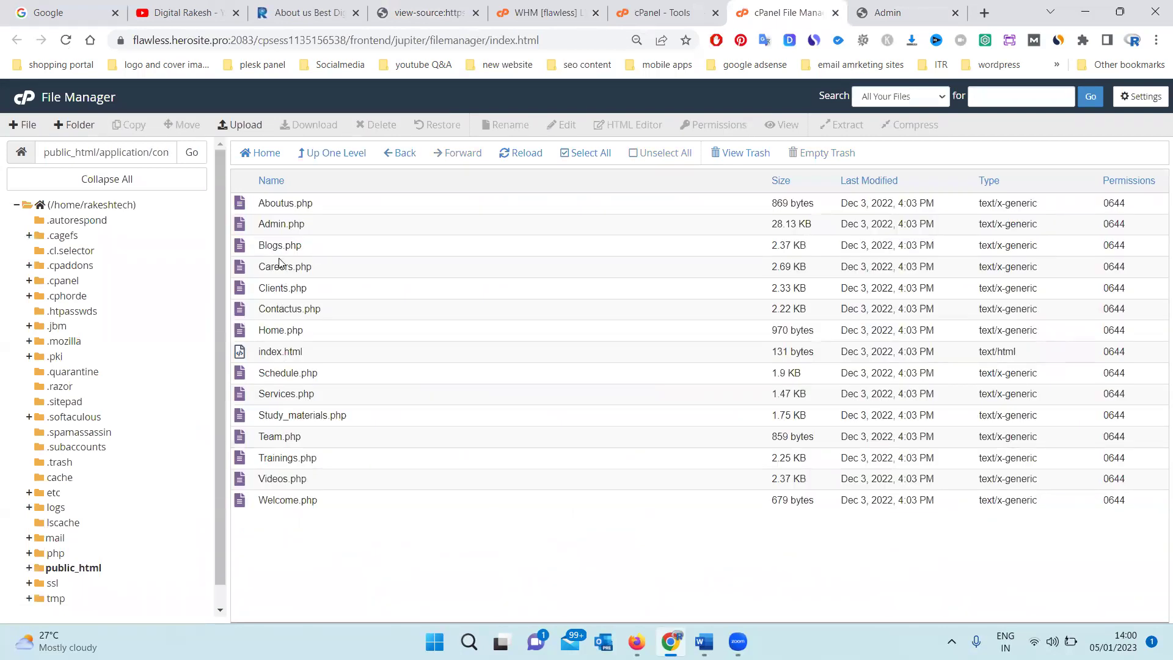
right_click(275, 202)
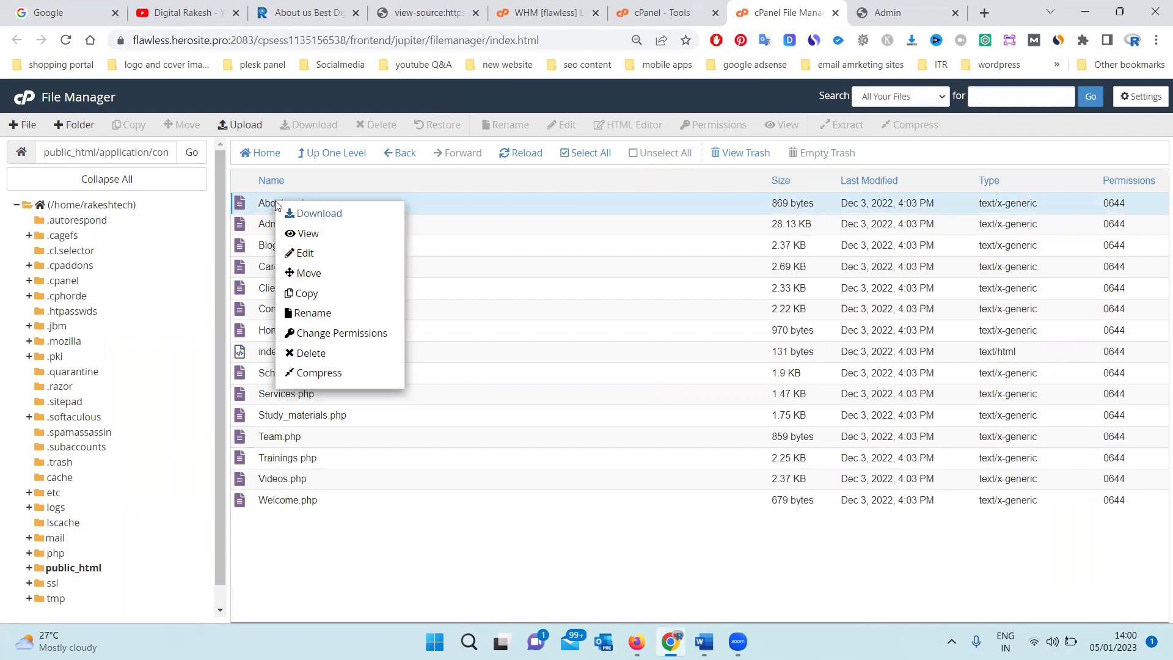
click(308, 252)
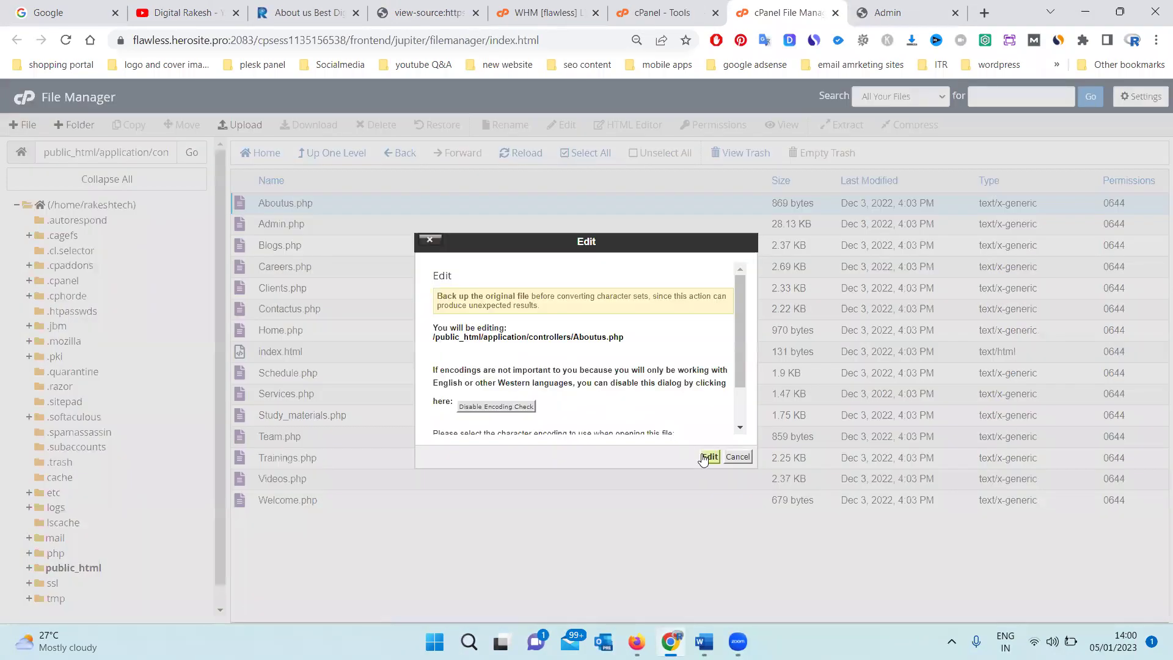
Step: Change seo_title to 'Best Digital Marketing services and training in Hyderabad' and save Aboutus.php
click(709, 457)
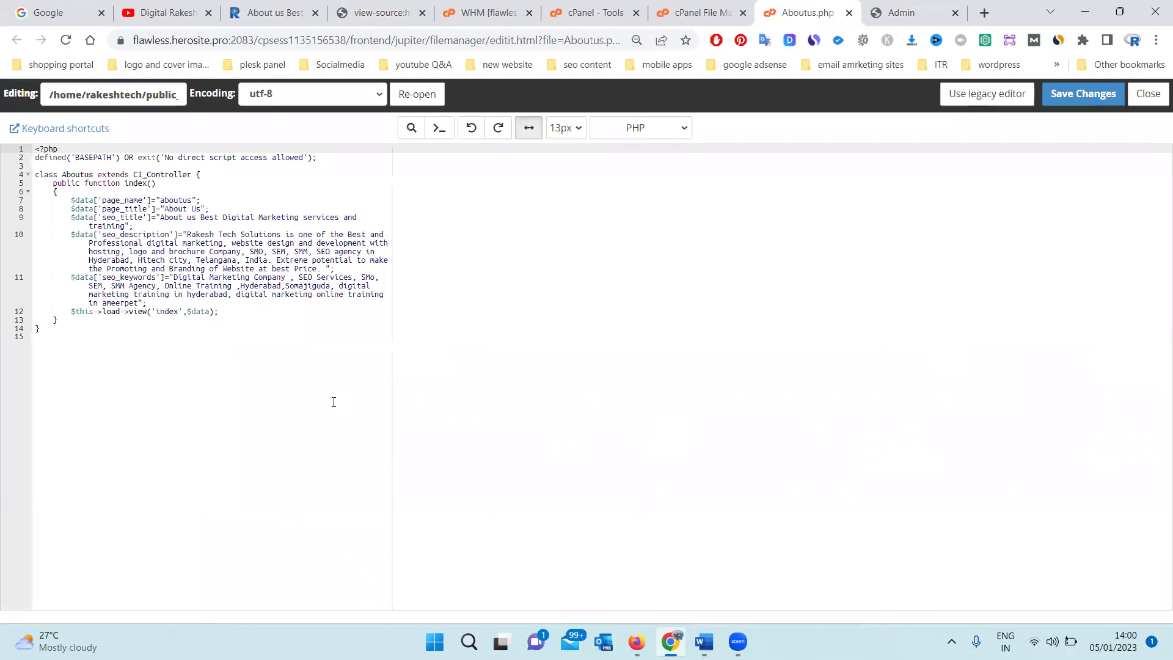
key(ctrl+plus)
key(ctrl+plus)
key(ctrl+plus)
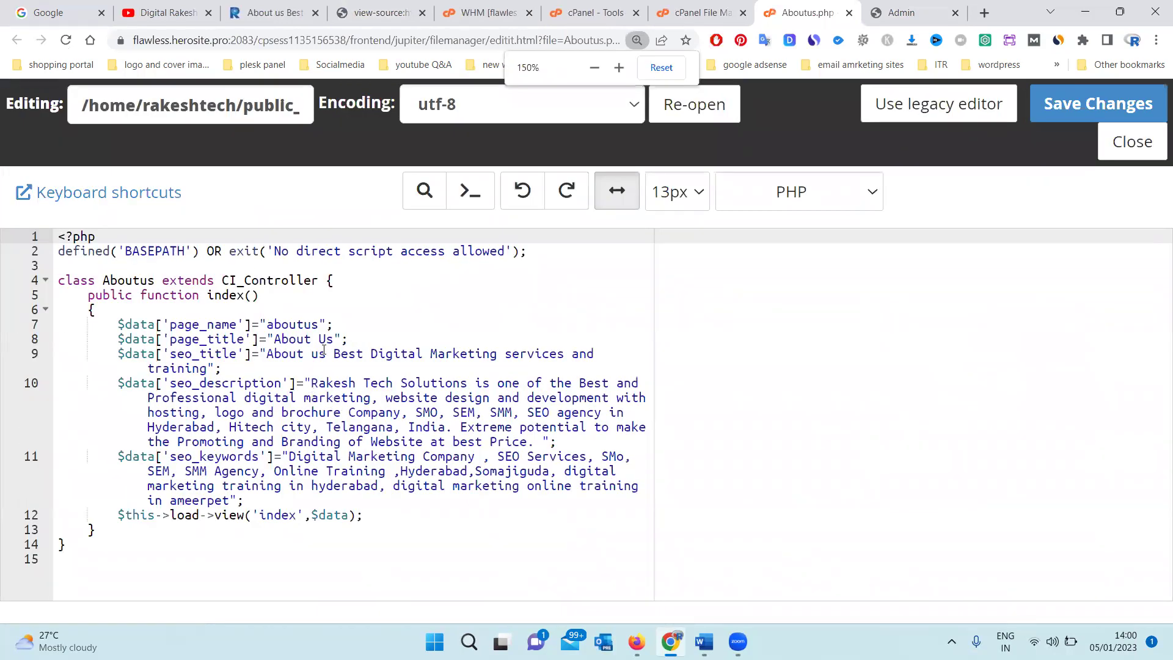
drag(326, 354, 267, 354)
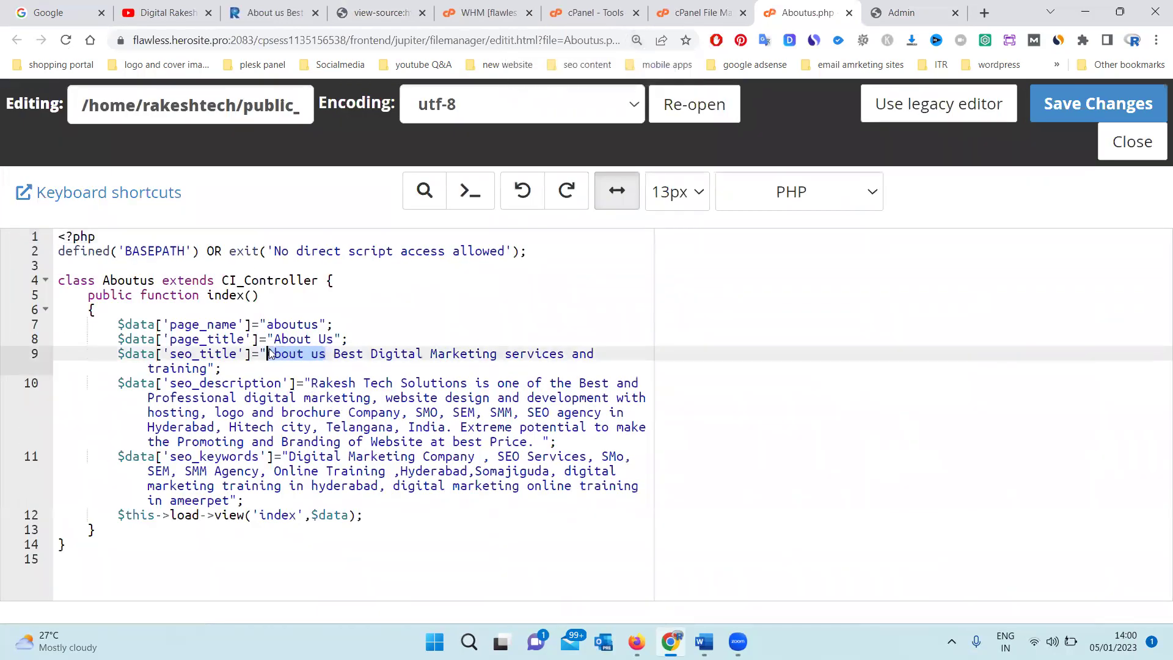
key(Delete)
key(Delete)
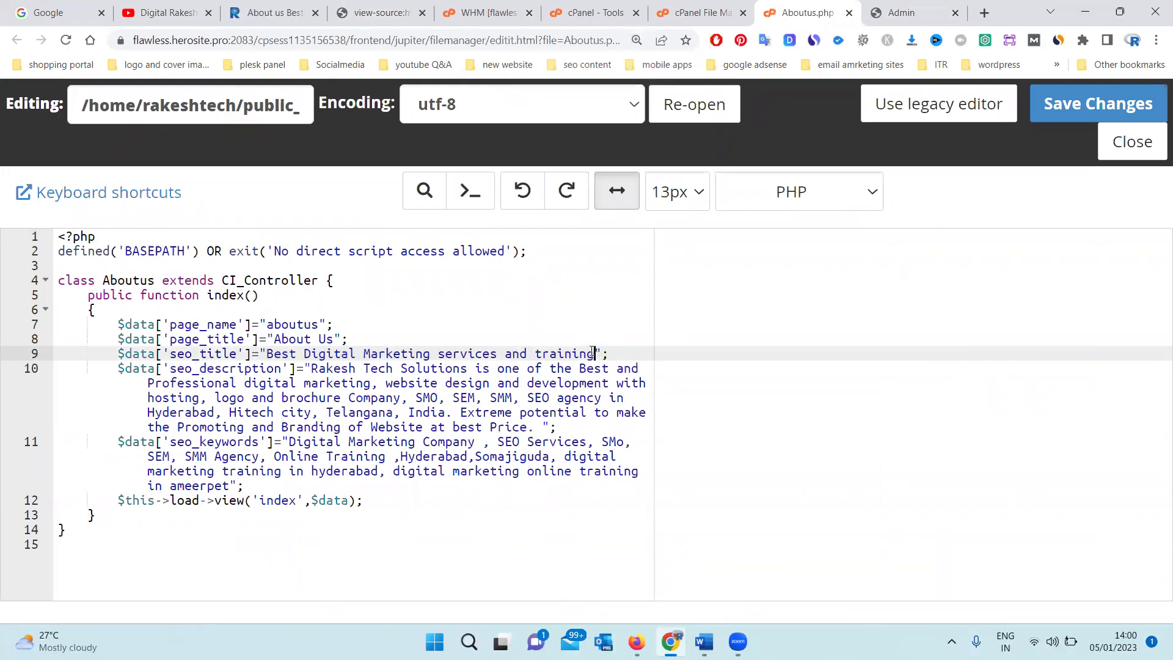
text(in Hyderabad)
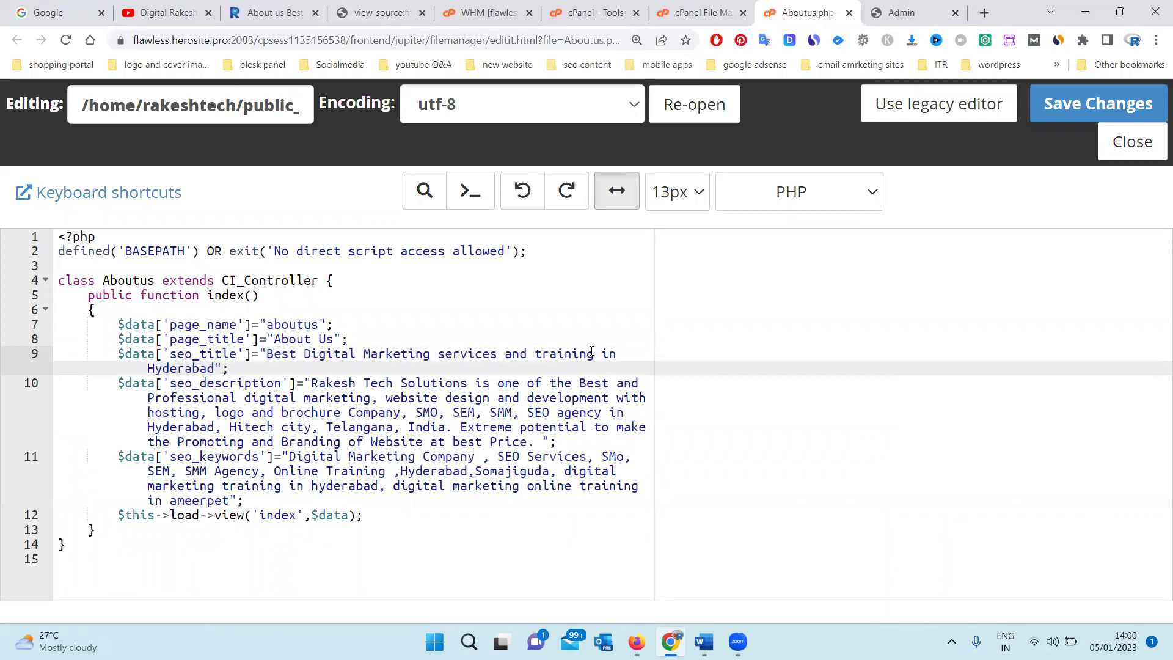
text(, Telanagan)
text(a)
key(BackSpace)
key(BackSpace)
key(BackSpace)
key(BackSpace)
key(BackSpace)
key(BackSpace)
key(BackSpace)
key(BackSpace)
key(BackSpace)
key(BackSpace)
key(BackSpace)
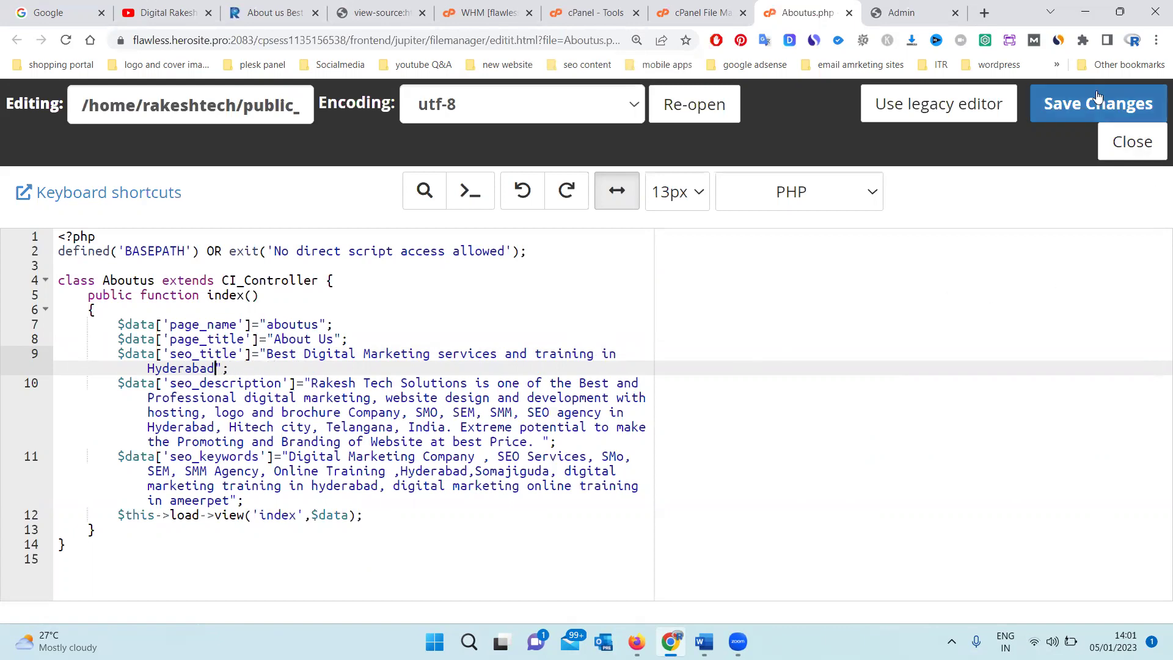
click(1089, 103)
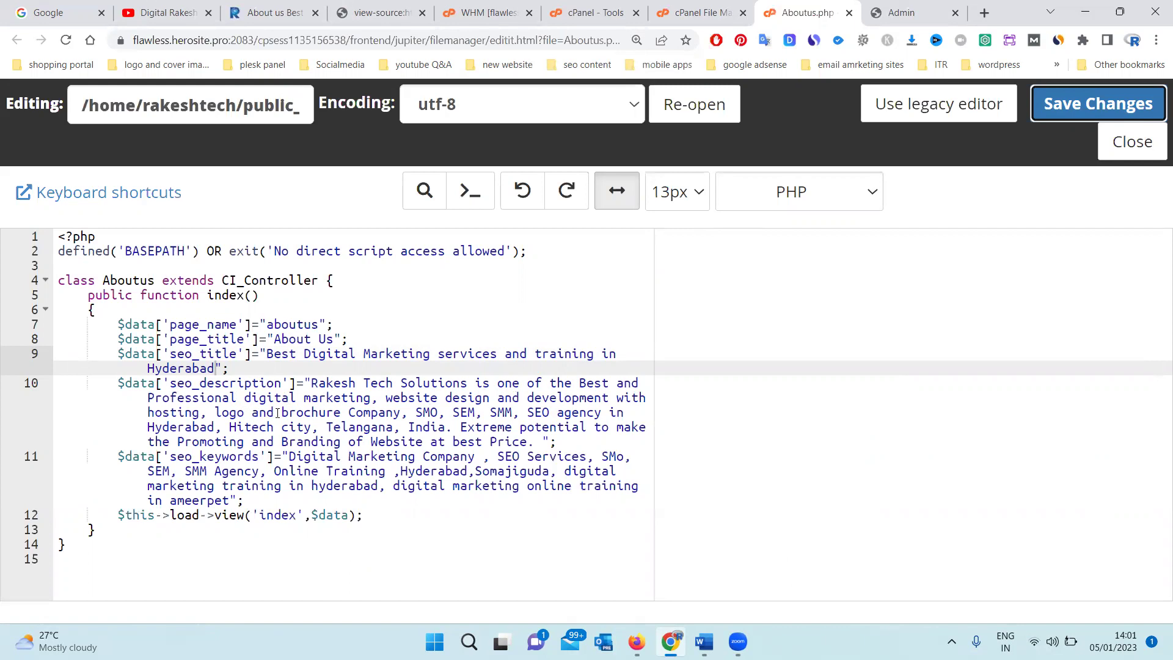
Step: Insert 'Design' before Company and replace the description's location with 'Pragathi Nagar, Hyderabad'
click(350, 413)
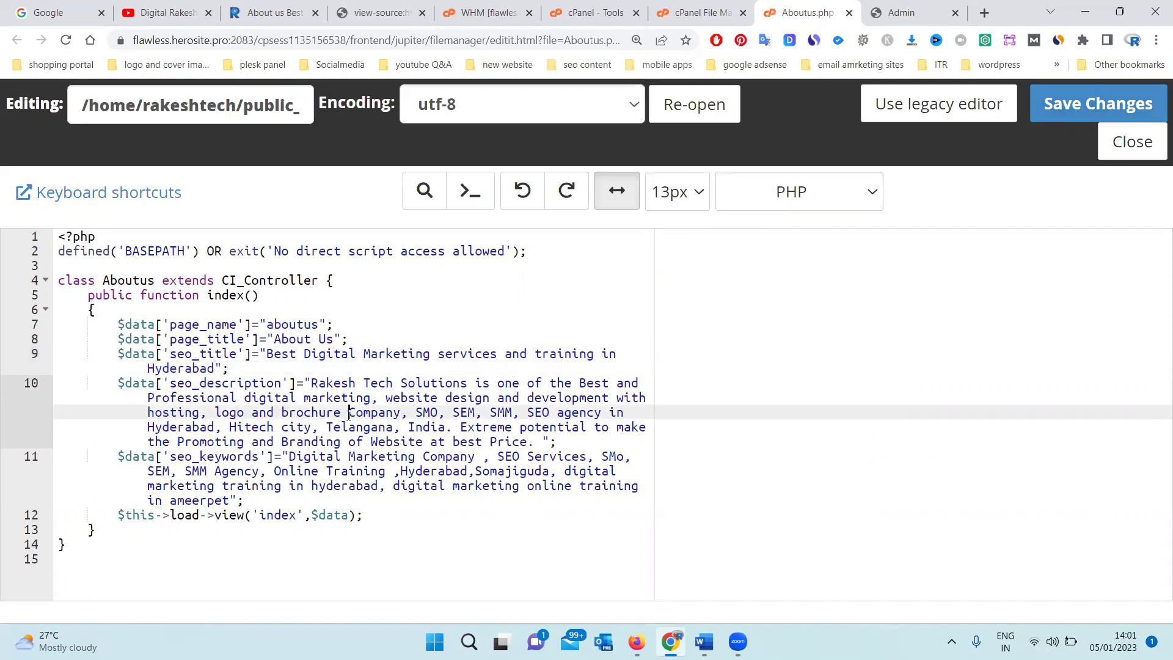
text(Desig)
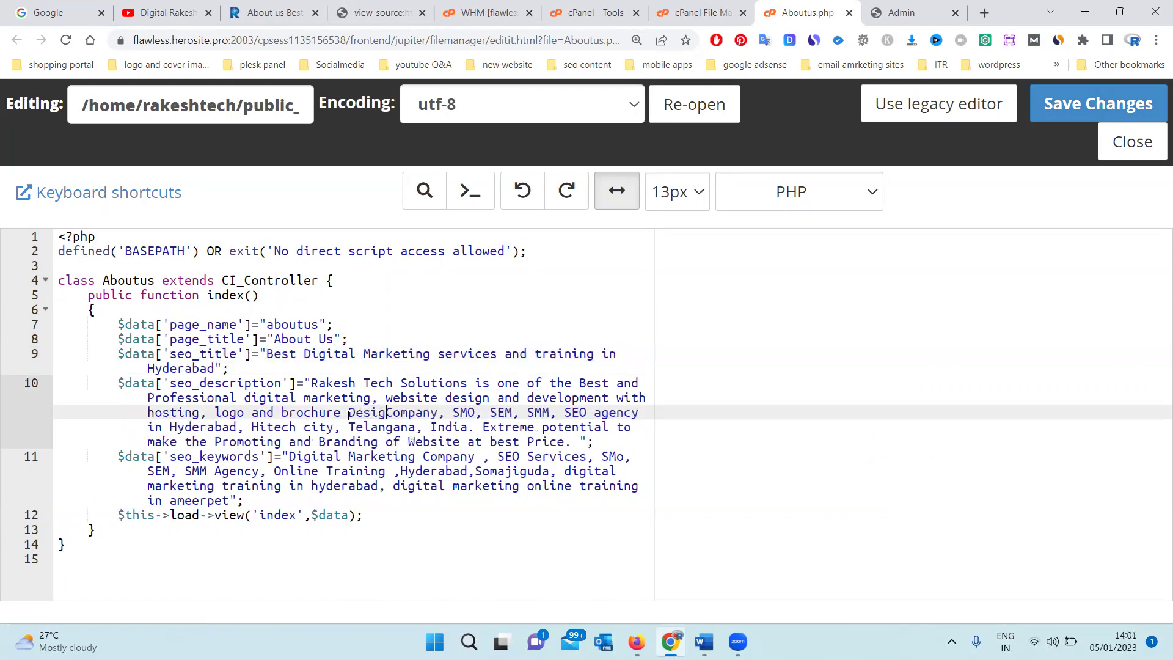
text(n)
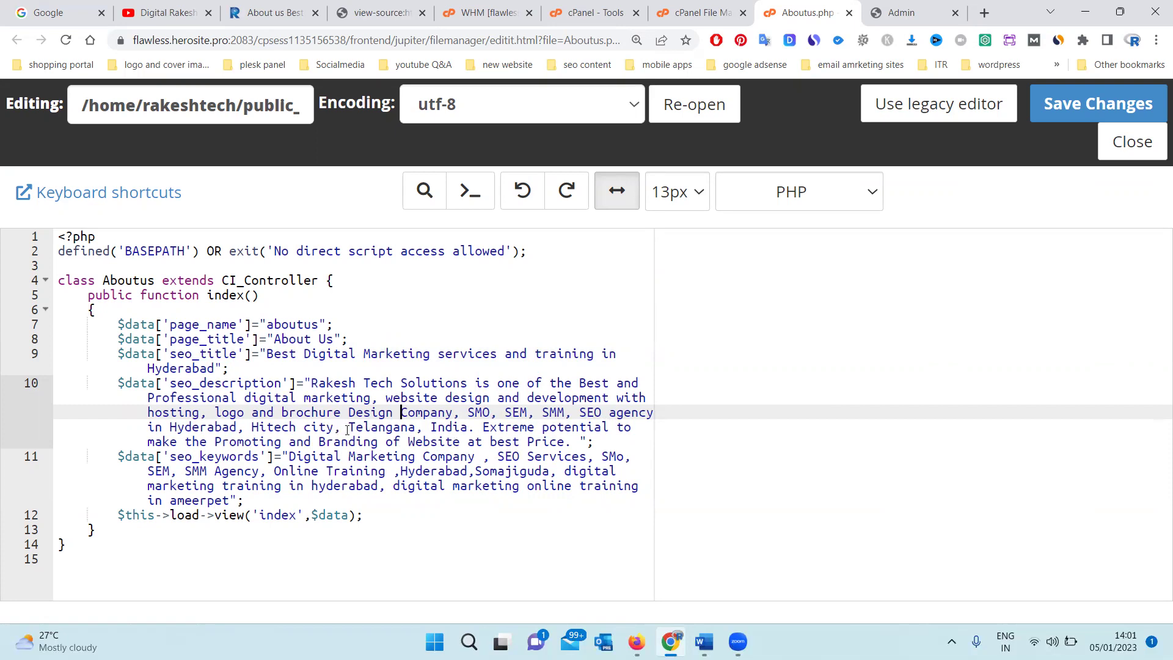
drag(347, 427, 240, 427)
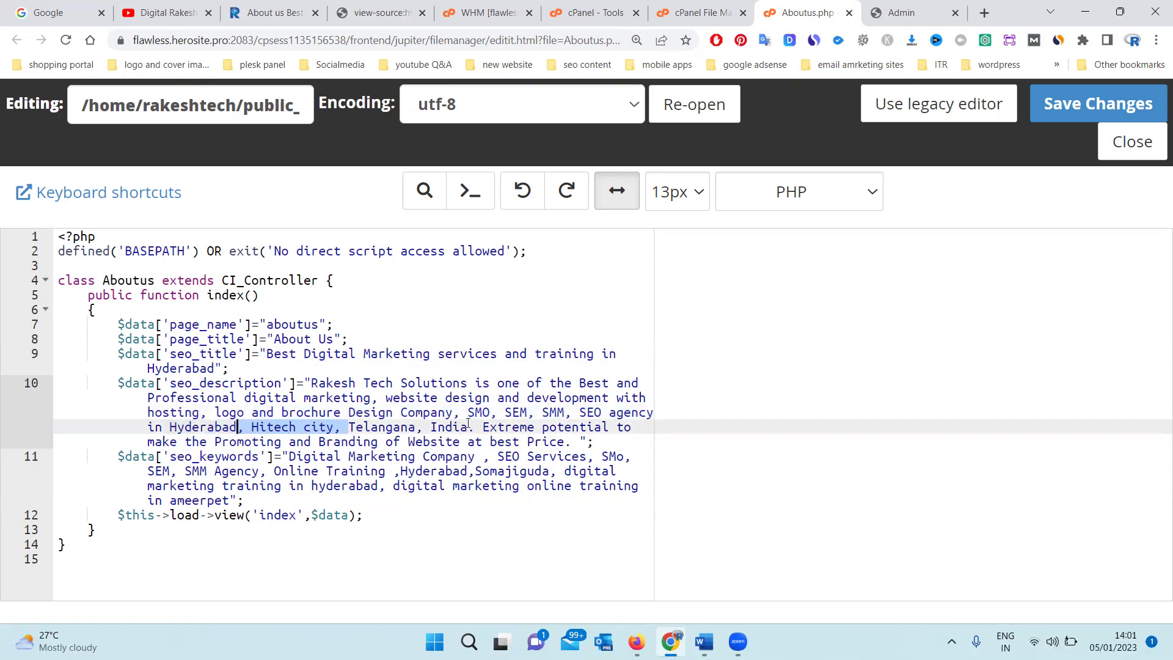
drag(467, 428, 172, 428)
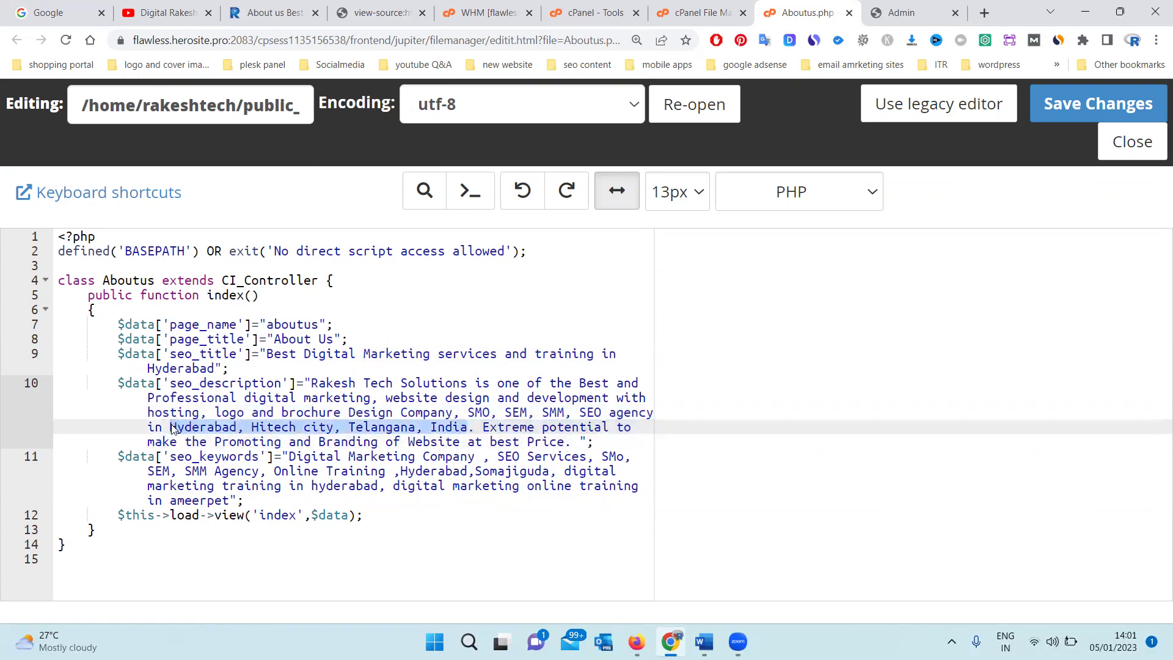
text(Pragathi Nagar, Hyderabad)
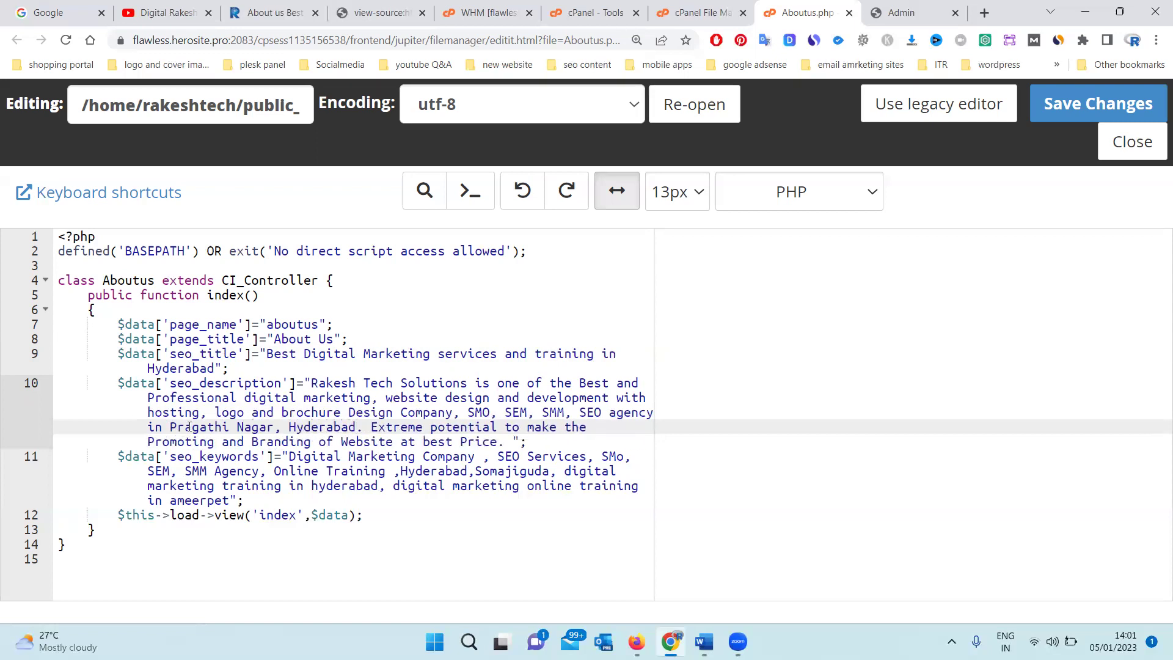
click(290, 422)
text(KP)
key(BackSpace)
key(BackSpace)
key(BackSpace)
key(BackSpace)
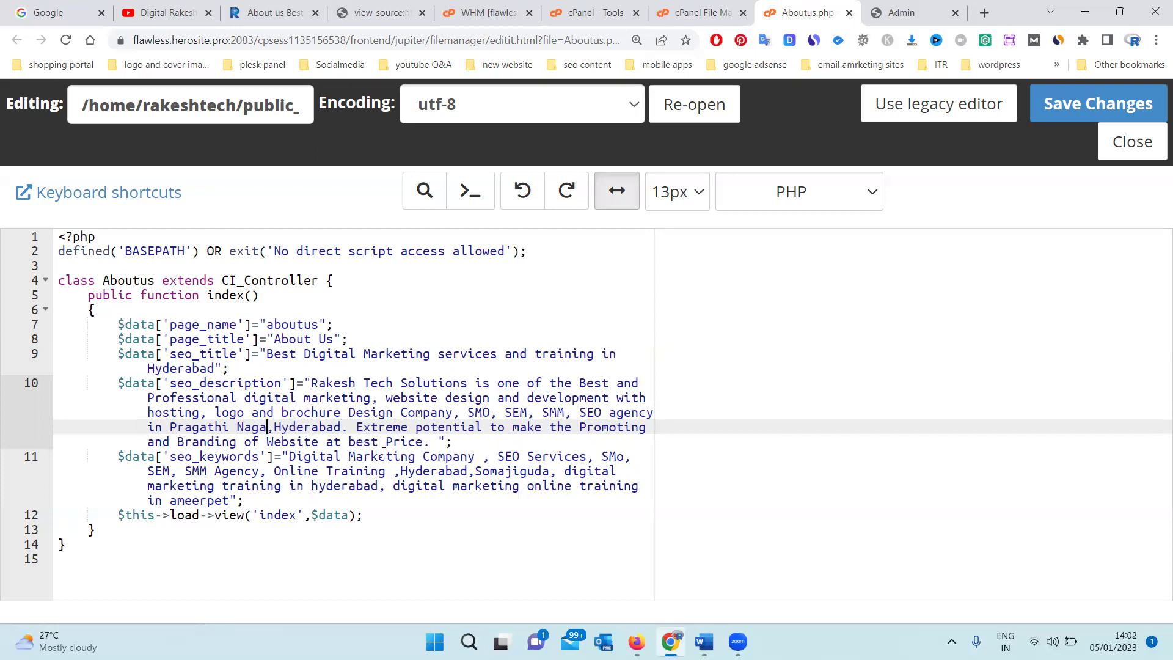
Step: Replace Somajiguda with 'Pragathi nagar' in the keywords
double_click(498, 472)
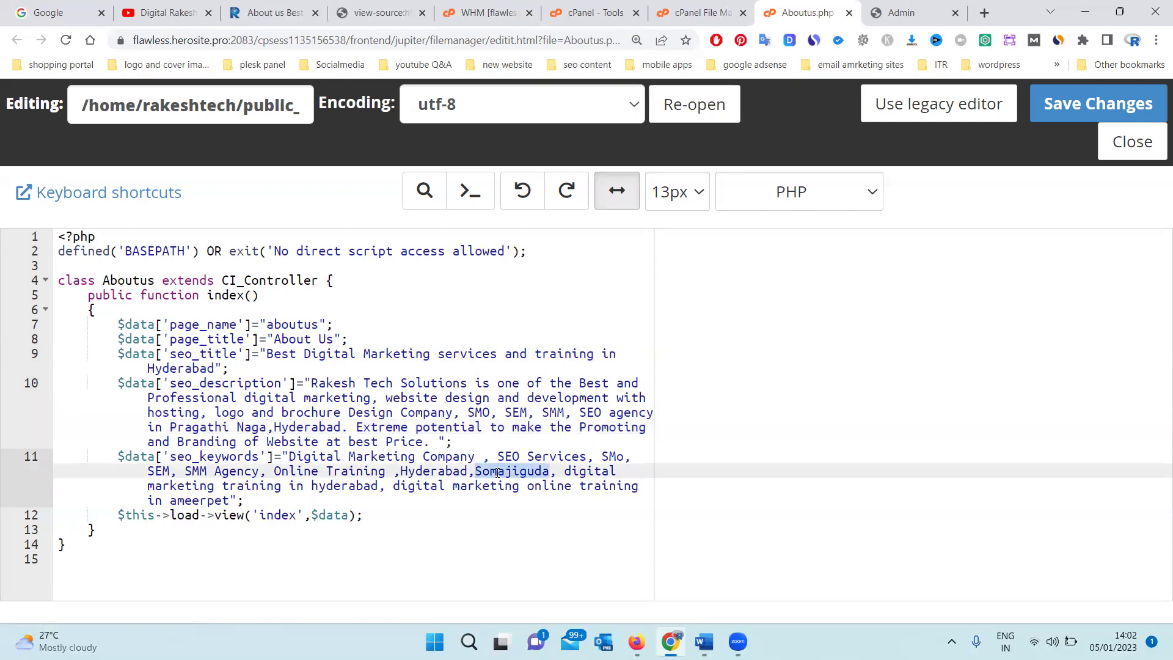
text(Pragathi nagar)
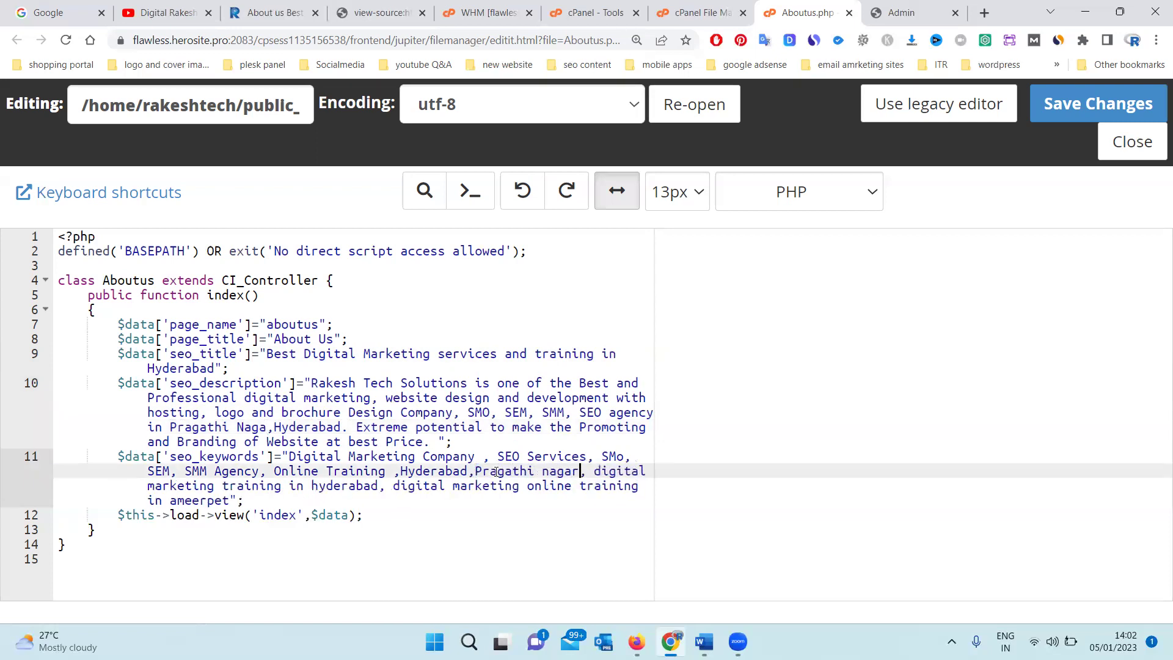
click(313, 486)
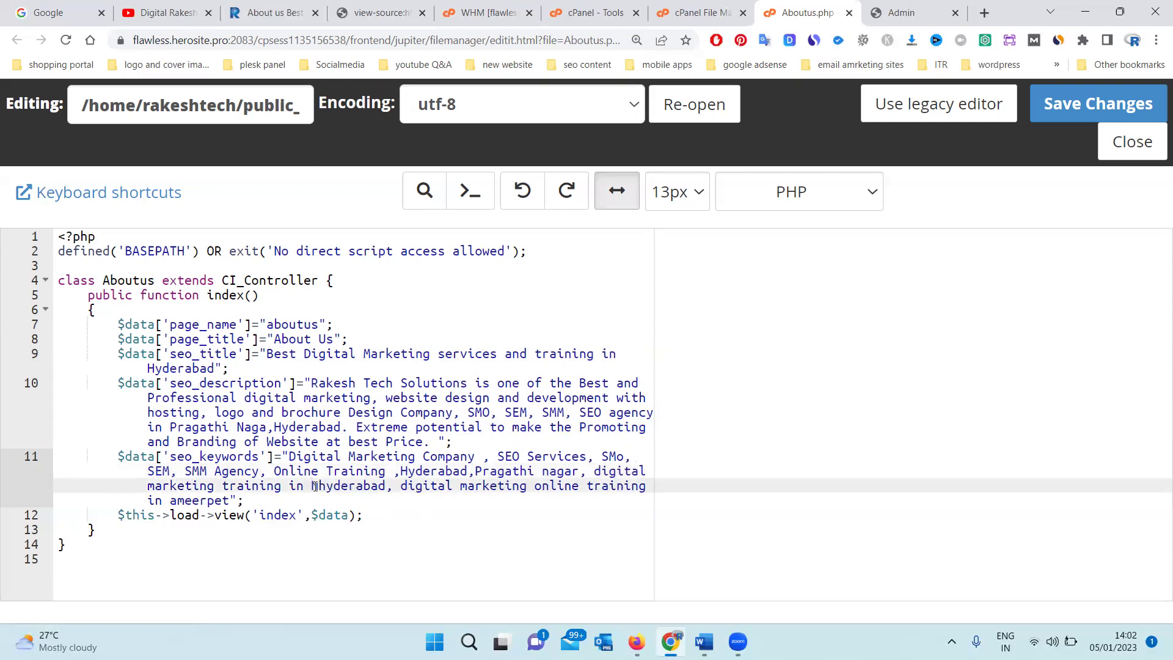
Step: Add 'Nizampet, Bachuapally, Kukatpally, KPHB' after Price in the description
click(426, 443)
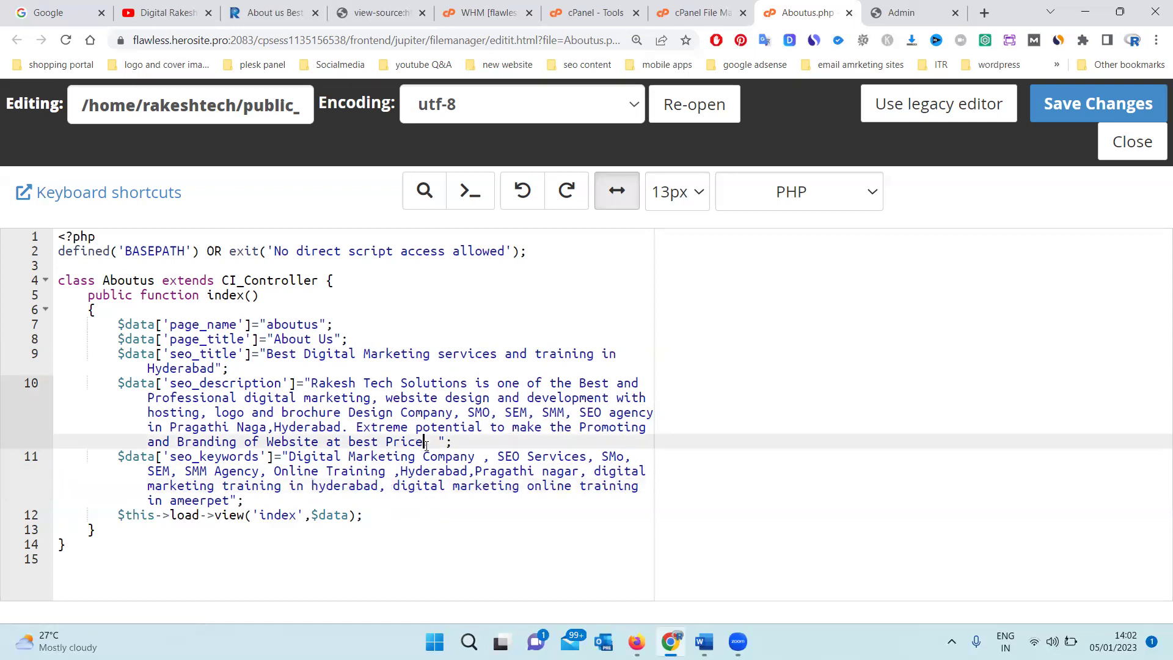
text(Nizampe, )
text(Bachuap)
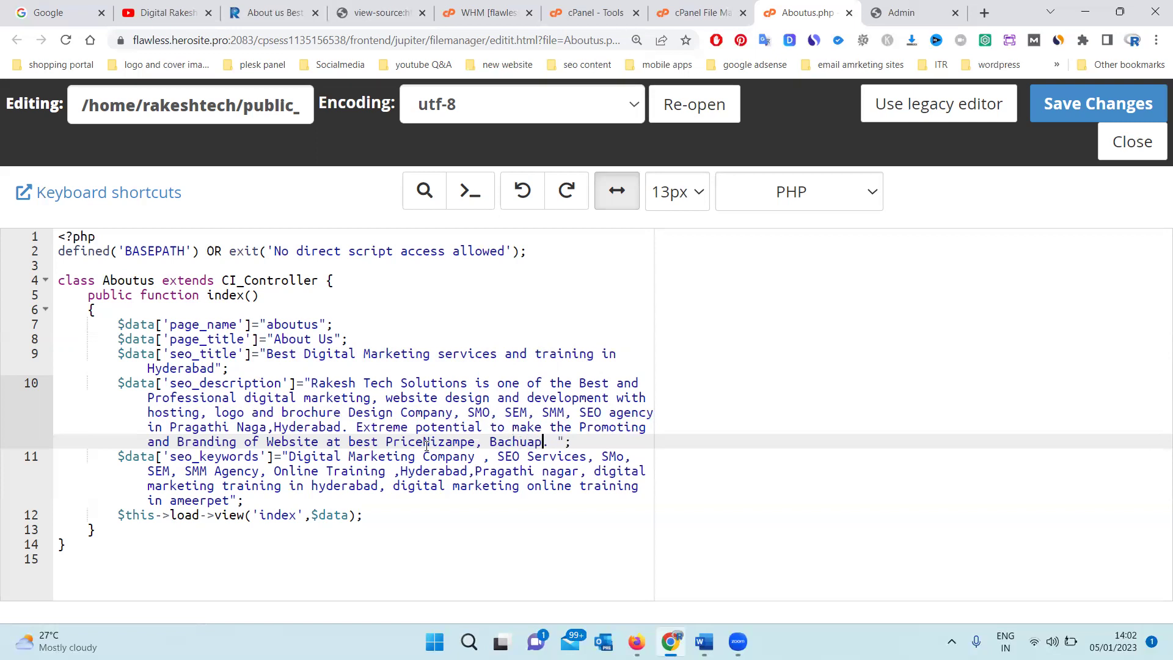
text(ally)
text(, Kukatpally, KPHB,)
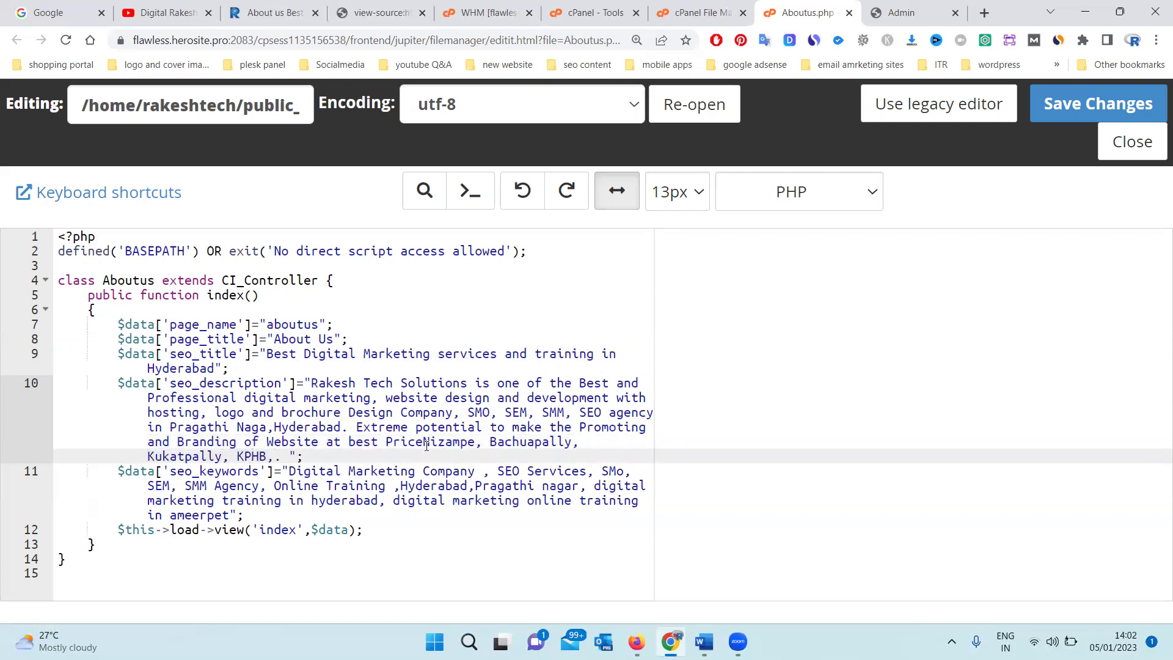
key(BackSpace)
key(shift+Left)
key(shift+Left)
key(shift+Left)
key(shift+Left)
key(shift+Left)
key(shift+Left)
key(shift+Left)
key(shift+Left)
key(shift+Left)
key(shift+Left)
key(shift+Left)
key(shift+Left)
key(shift+Left)
key(shift+Left)
key(shift+Left)
key(shift+Left)
key(ctrl+c)
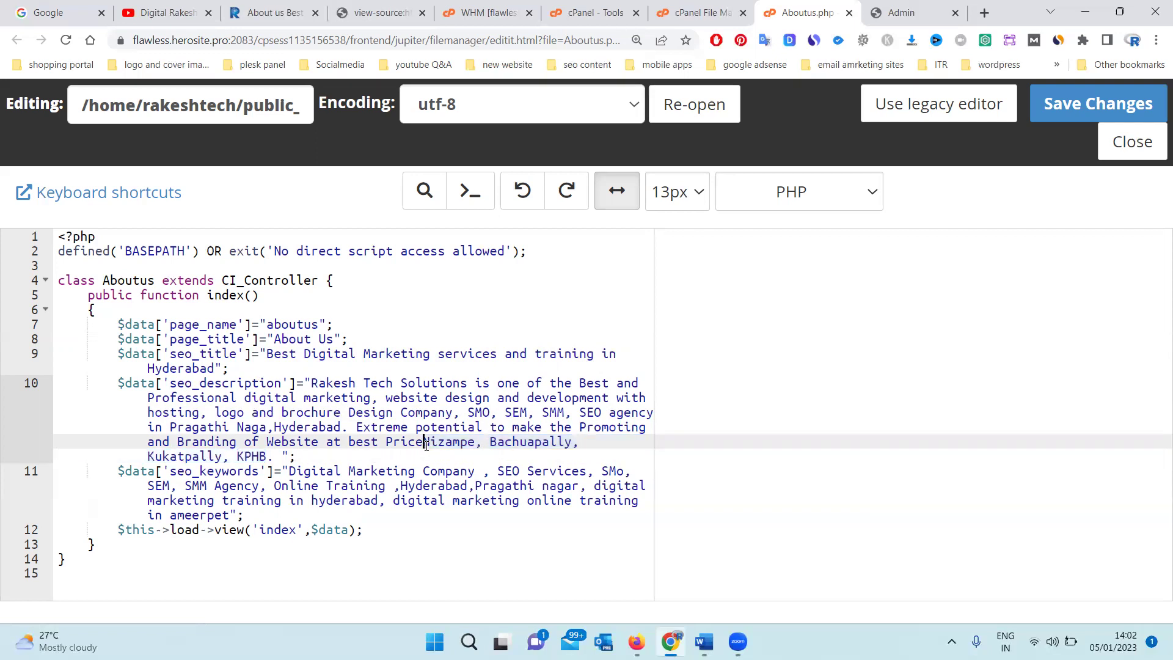
text(in)
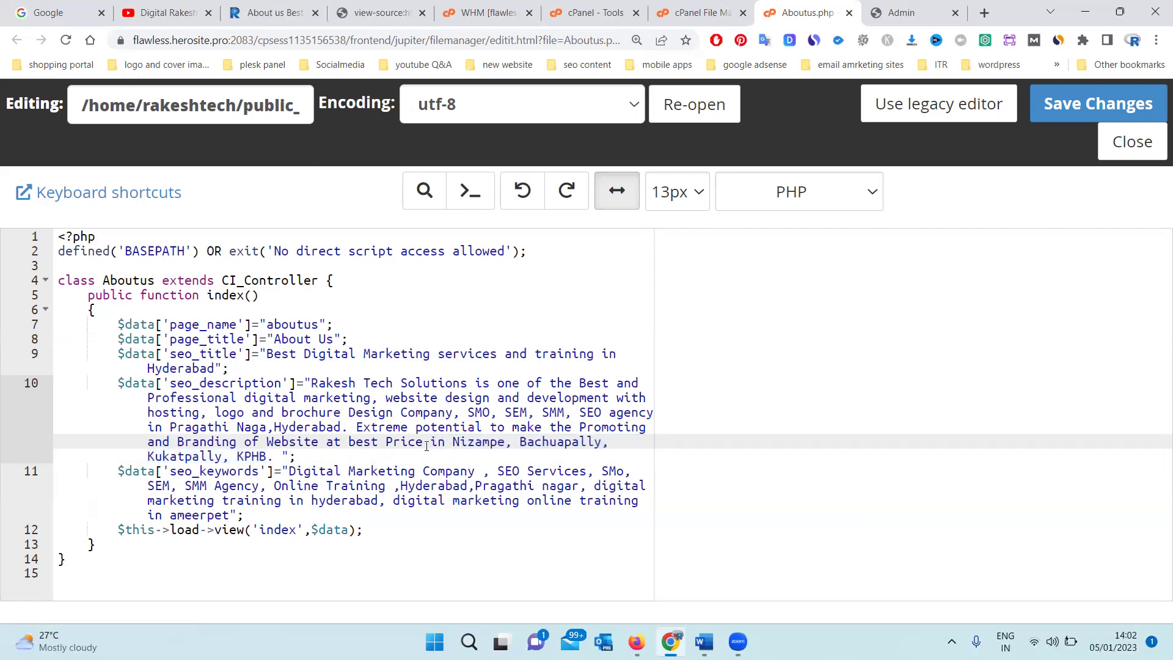
key(Right)
key(Right)
text(t)
Step: Remove the comma before Hyderabad in the keywords
drag(394, 486, 469, 486)
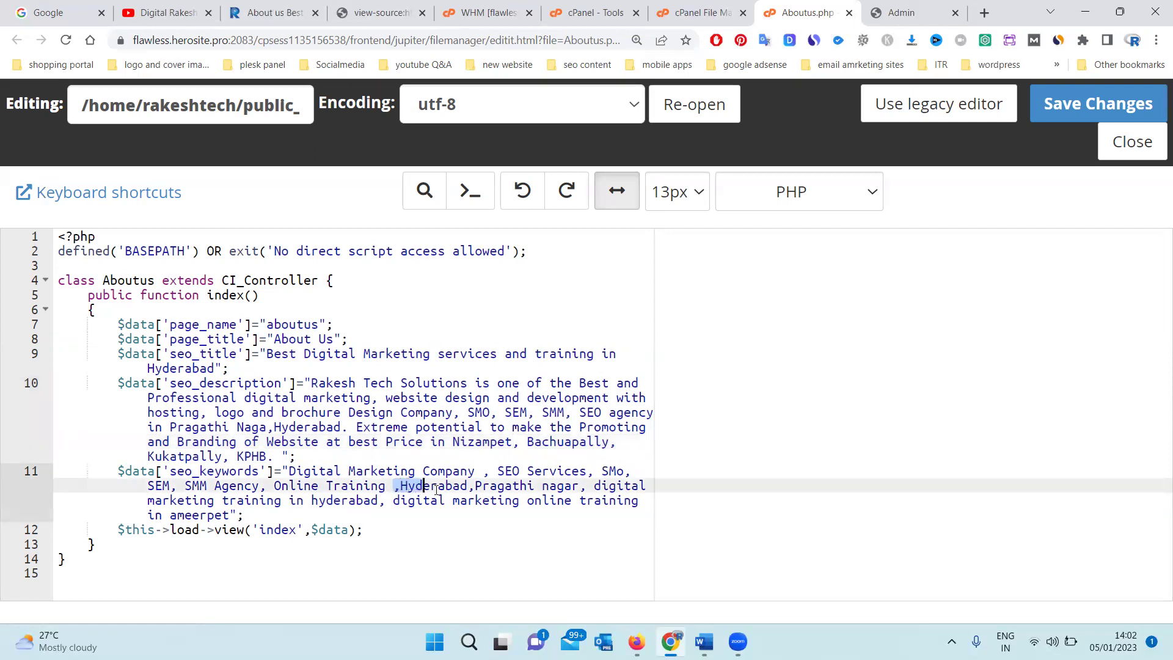
key(ctrl+v)
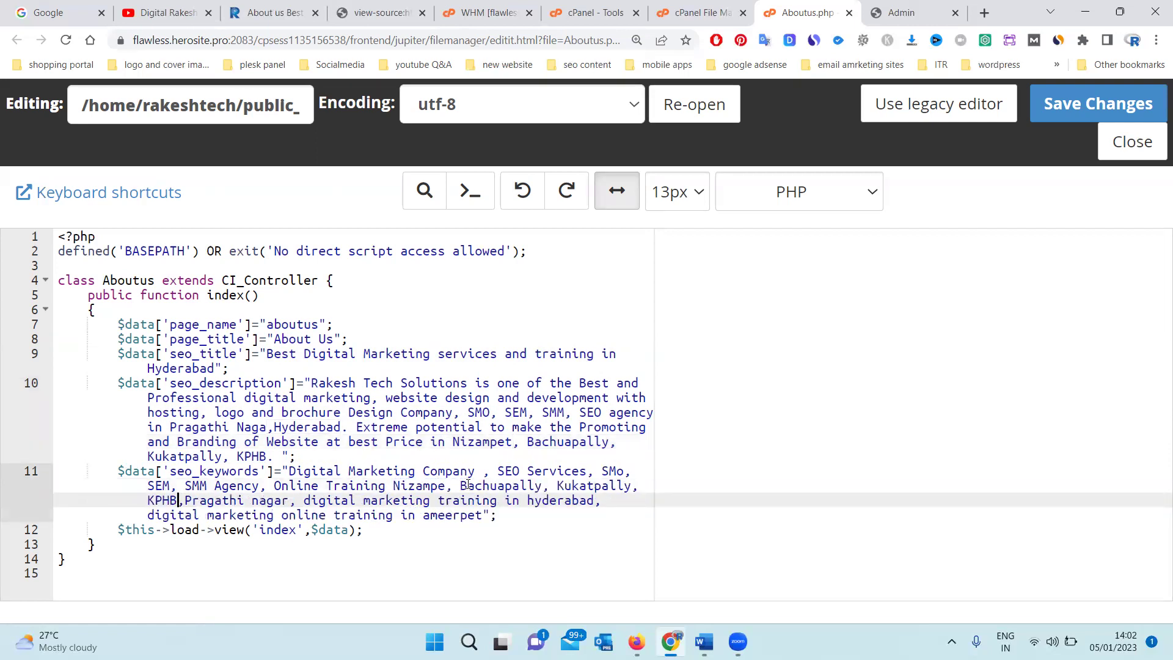
key(ctrl+z)
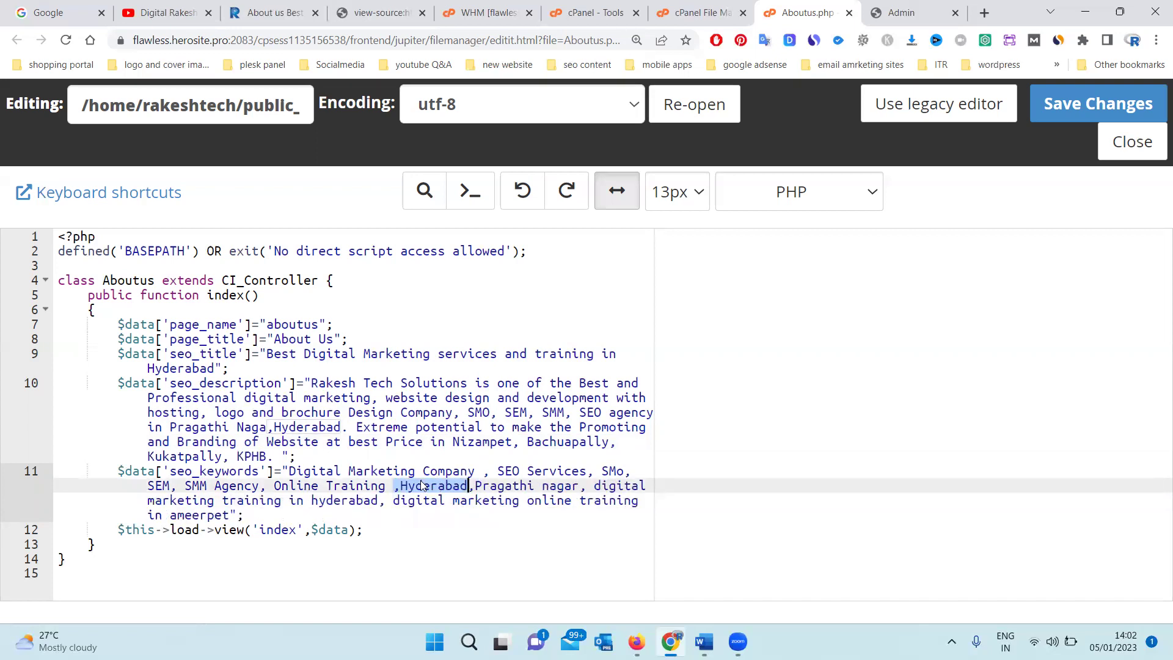
click(402, 488)
drag(404, 489, 395, 489)
key(BackSpace)
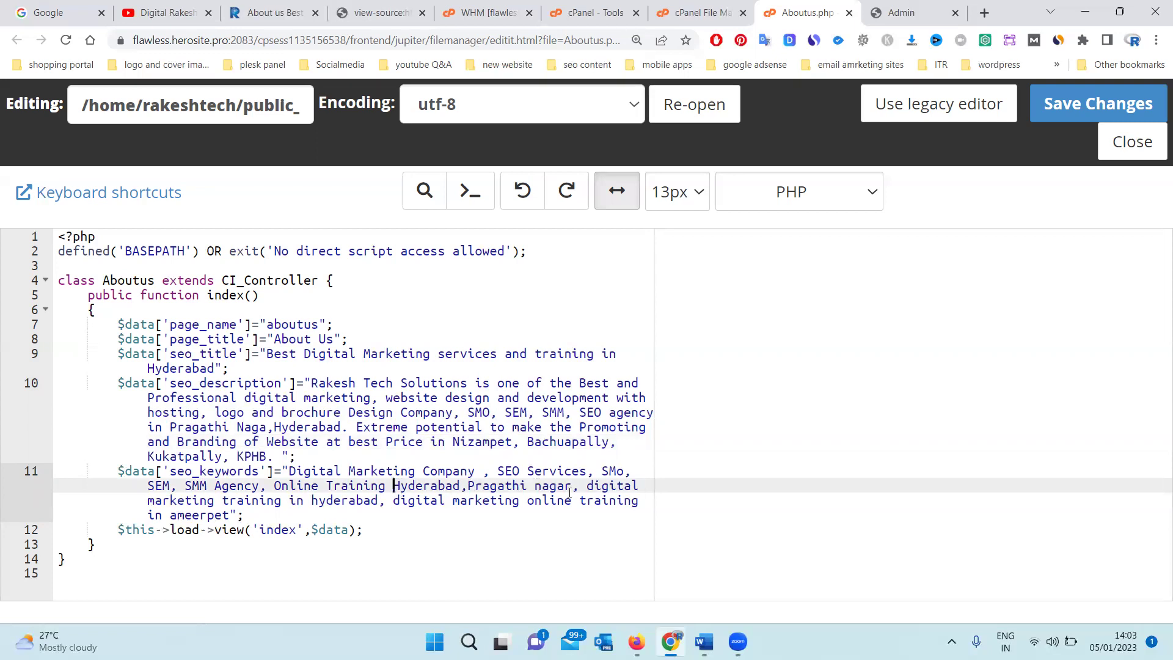
Step: Add the Nizampet, Bachuapally, Kukatpally, KPHB areas after Pragathi nagar in keywords and save
click(580, 485)
key(ctrl+v)
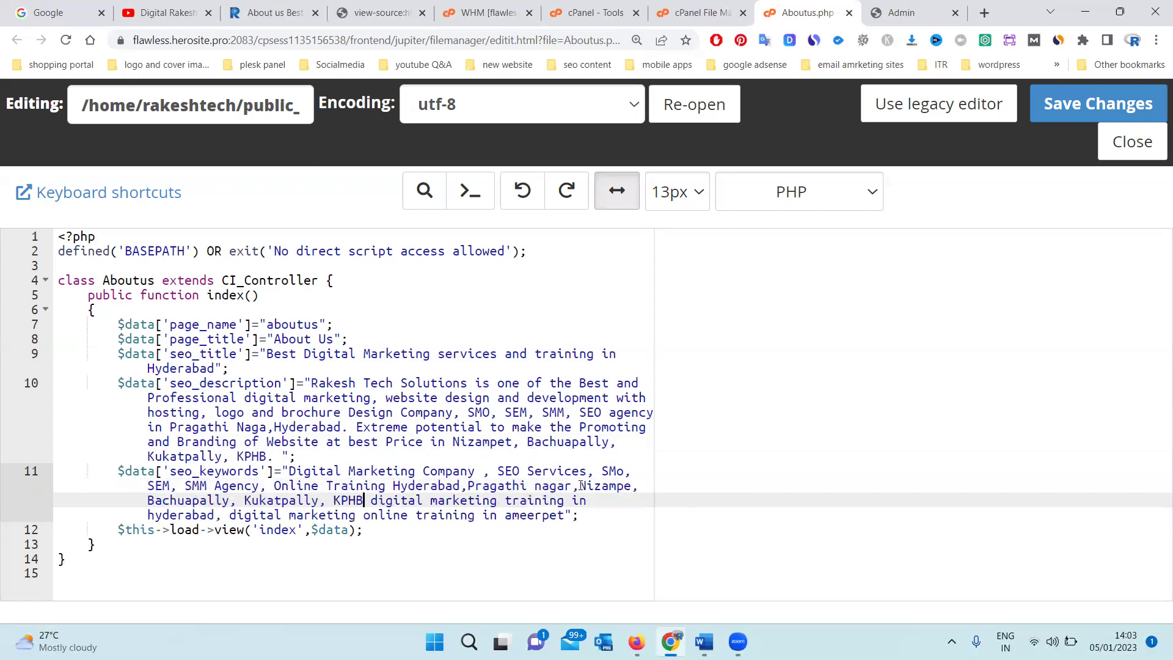
click(633, 487)
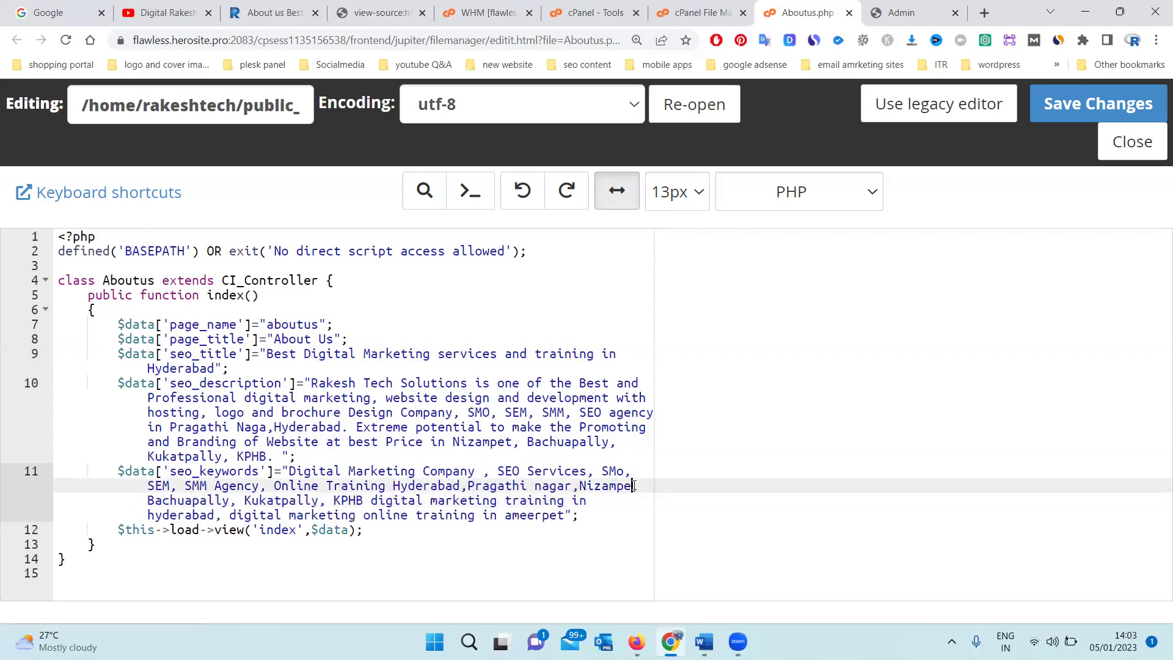
text(t,)
click(1094, 102)
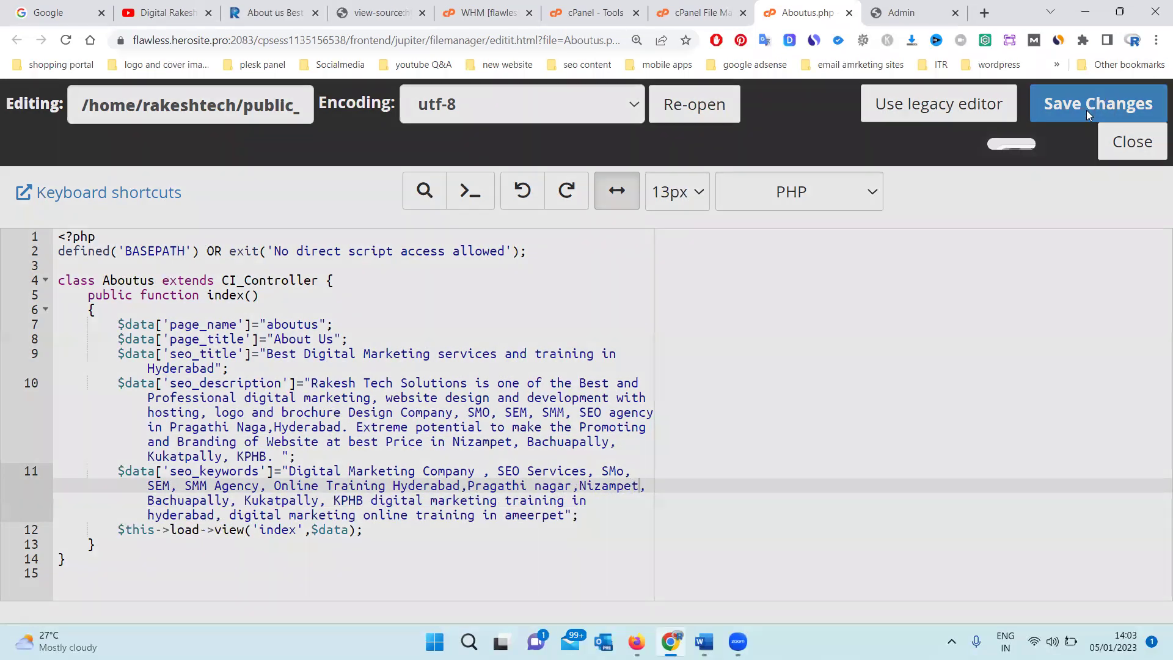
Step: Reload the About Us source and scroll across to verify the updated description and keywords
click(378, 13)
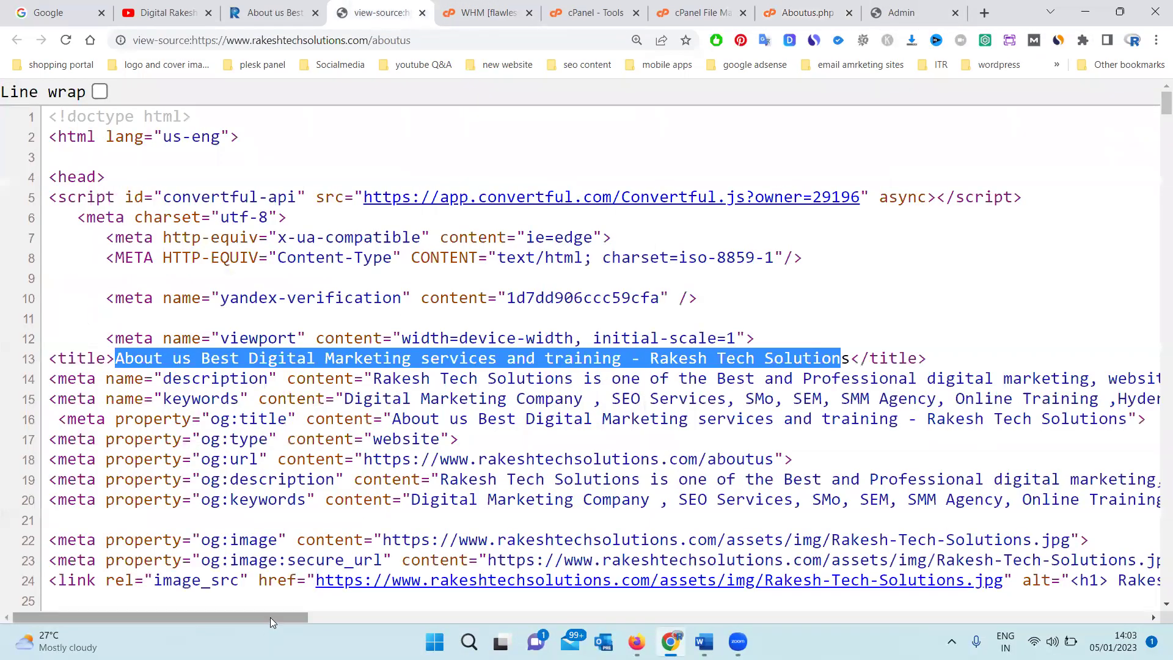
scroll(270, 617, right, 10)
scroll(270, 617, right, 3)
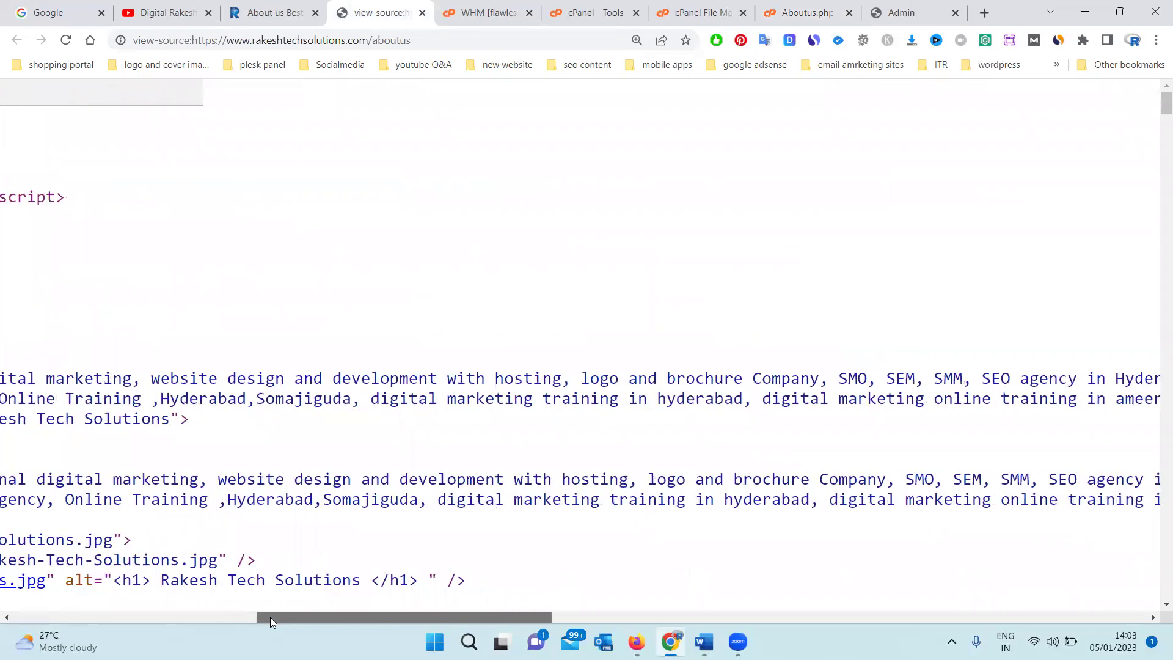
scroll(276, 596, right, 3)
scroll(276, 596, right, 5)
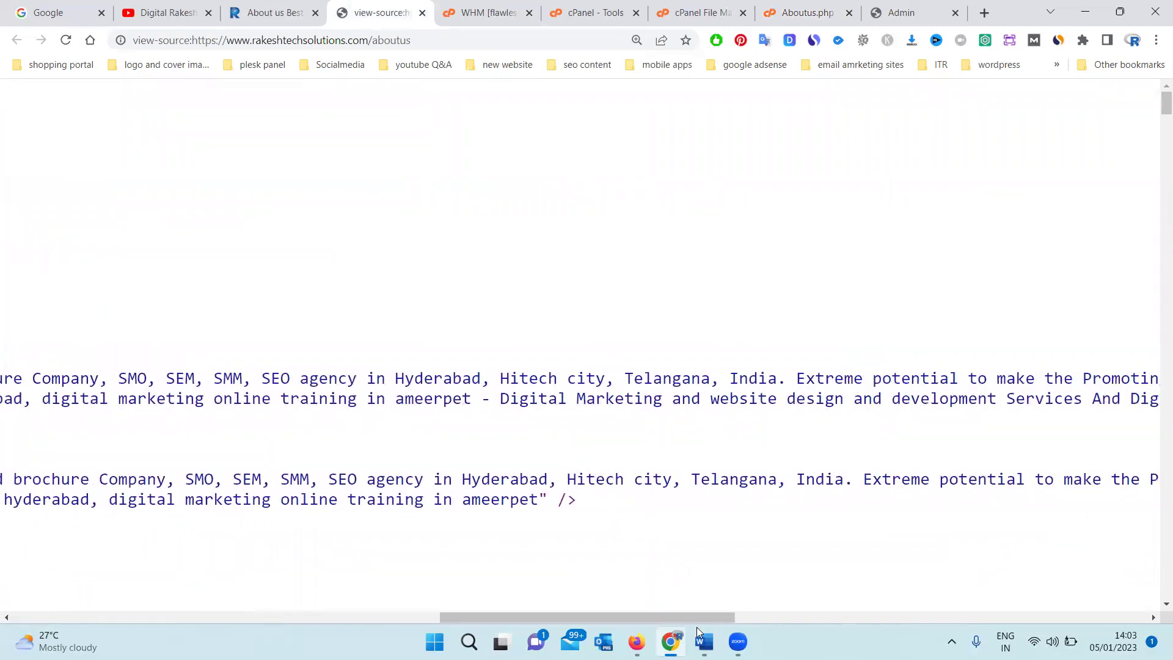
click(65, 40)
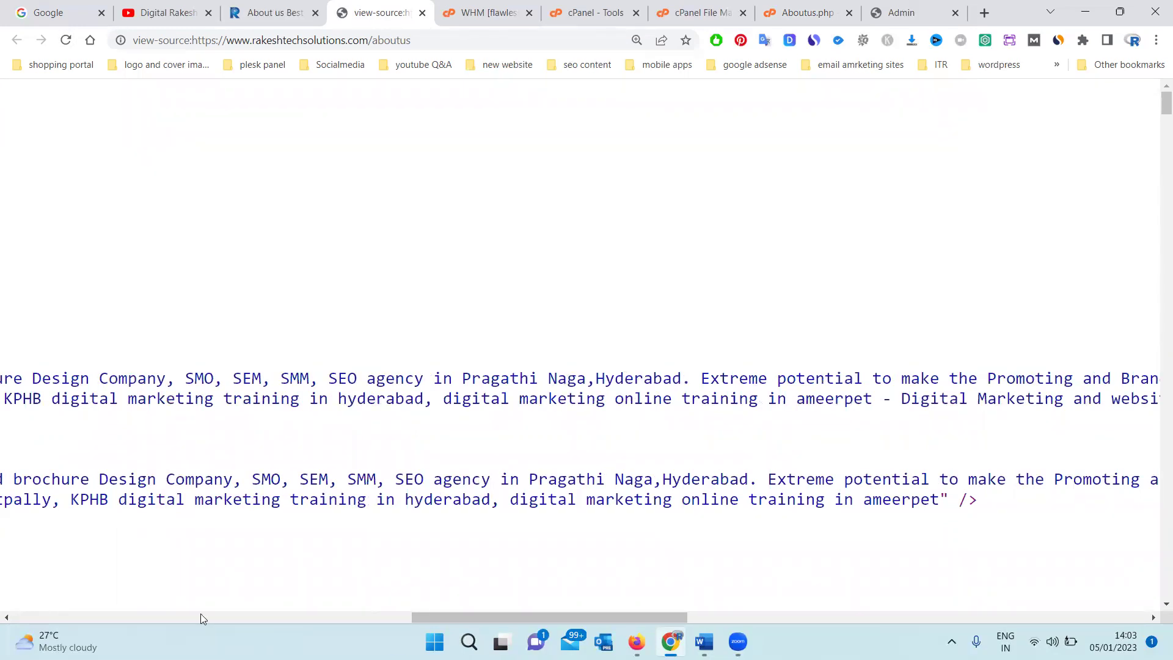
click(223, 613)
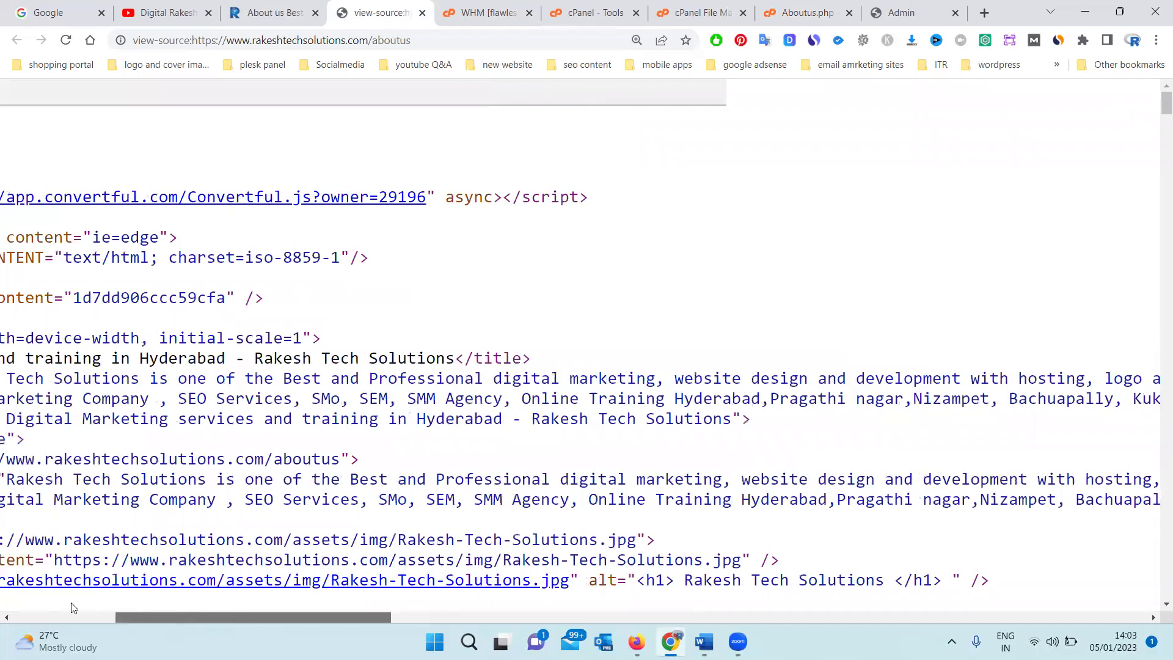
drag(61, 606, 2, 597)
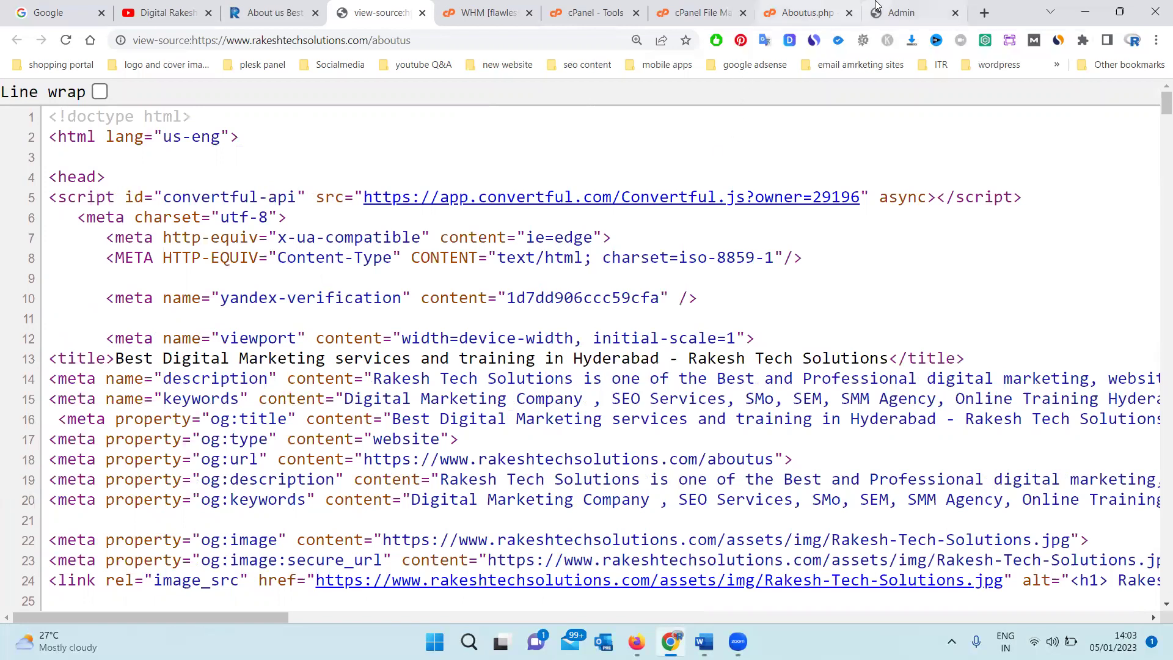
click(815, 9)
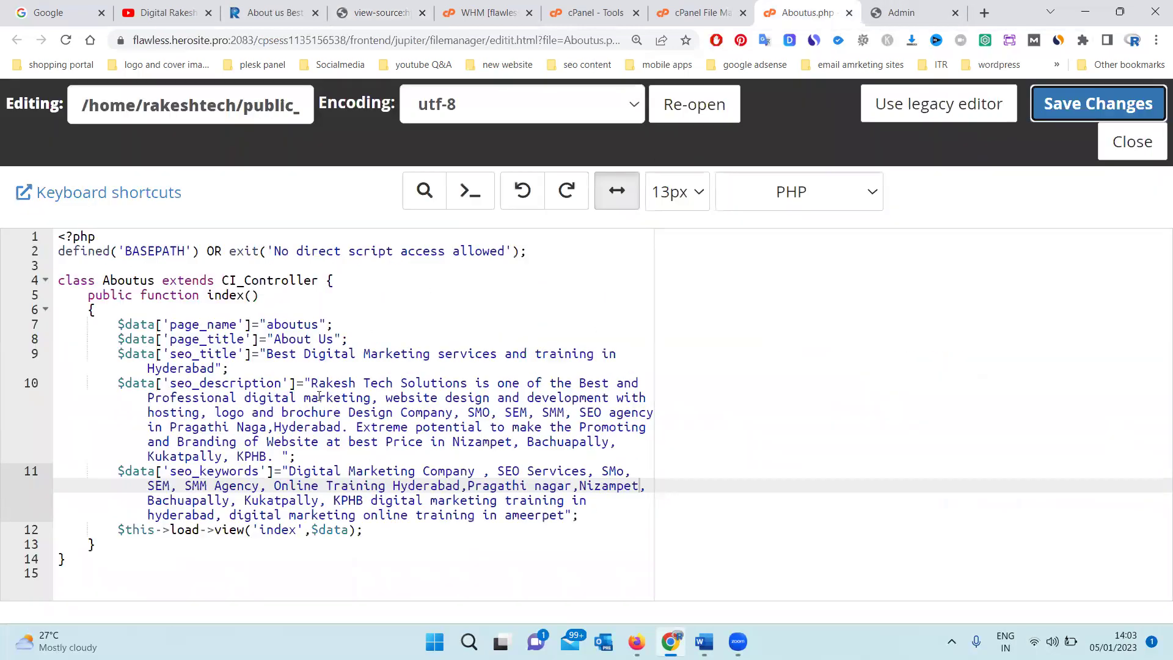
Step: Capitalise 'Services' and 'Training' in the title, save, and reload the page source
click(447, 353)
key(BackSpace)
text(S)
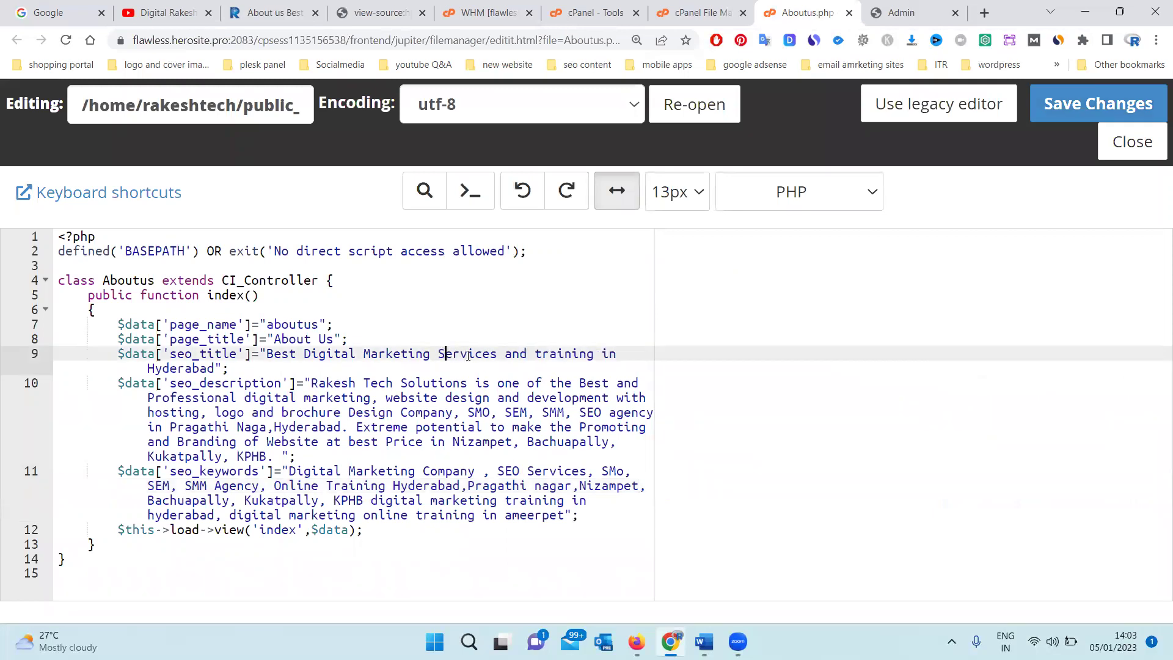
click(541, 354)
key(BackSpace)
text(T)
click(1095, 114)
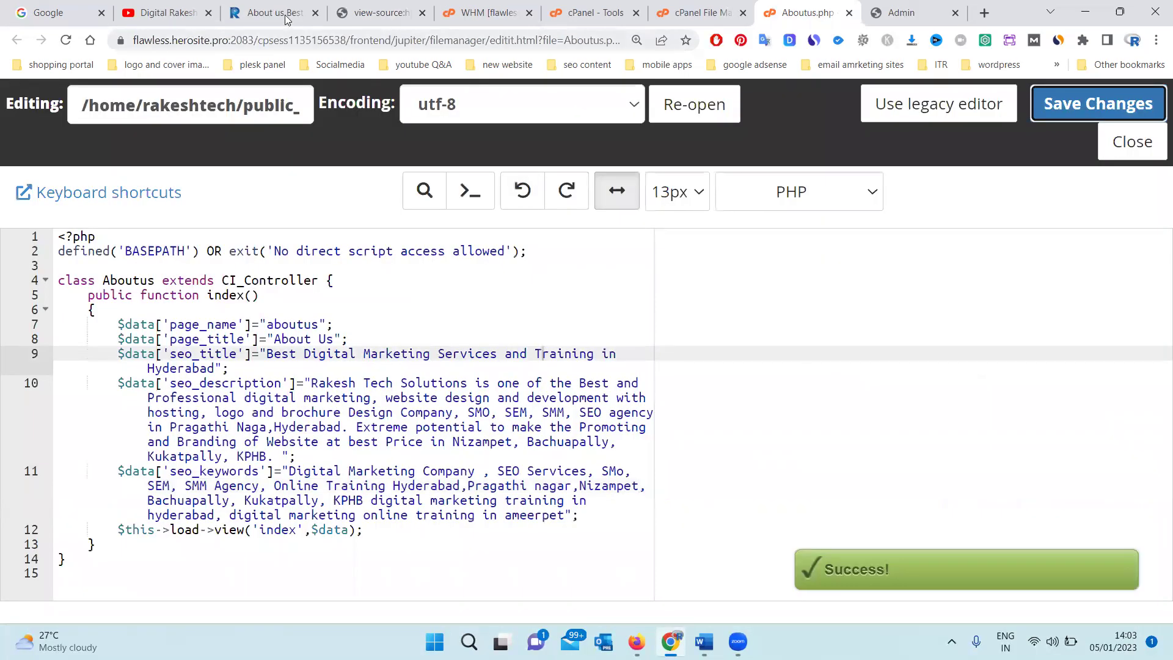
click(376, 13)
click(61, 42)
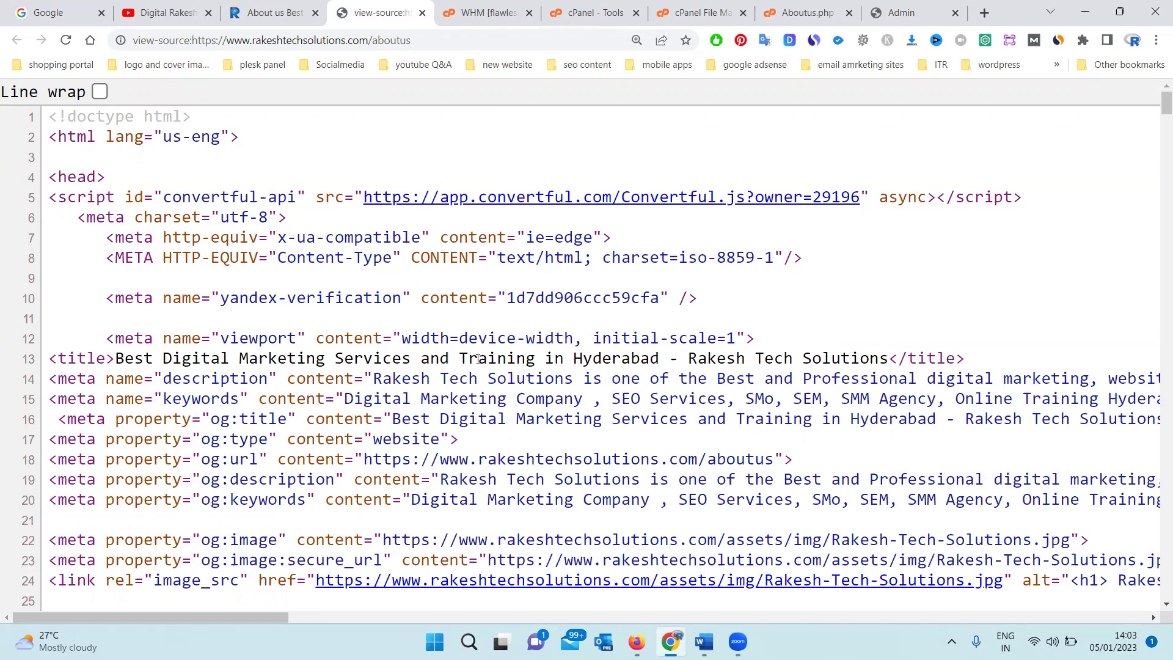
Step: Select the title, description and keywords lines in the About Us page source
click(593, 16)
click(665, 12)
click(578, 13)
key(ctrl+minus)
key(ctrl+minus)
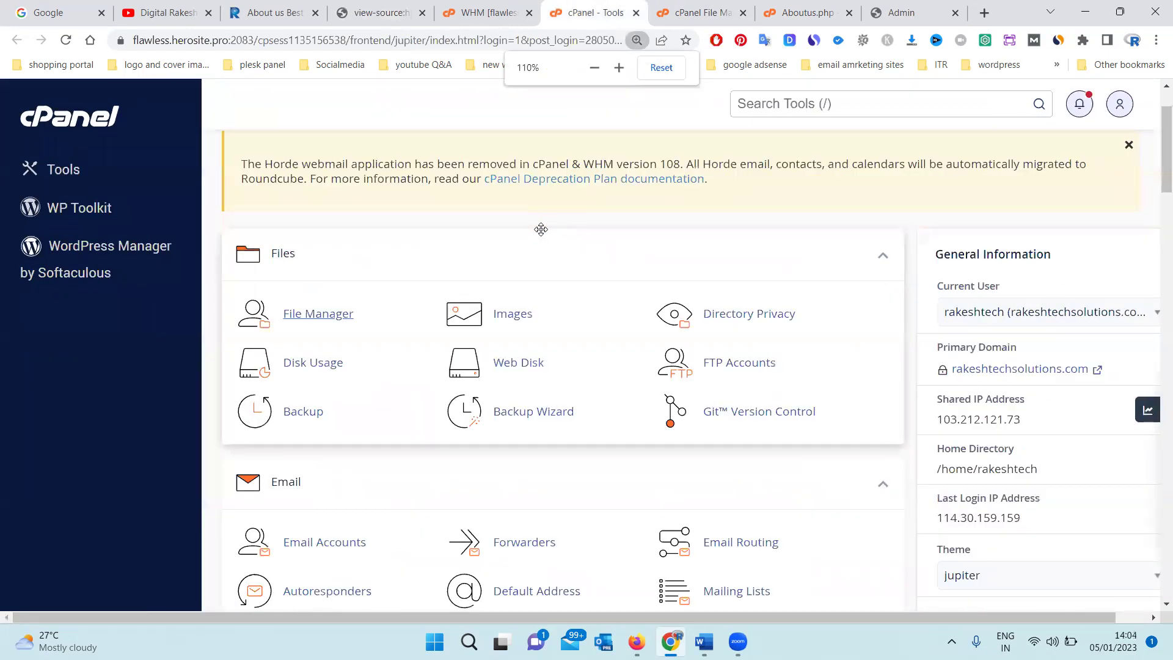
click(353, 9)
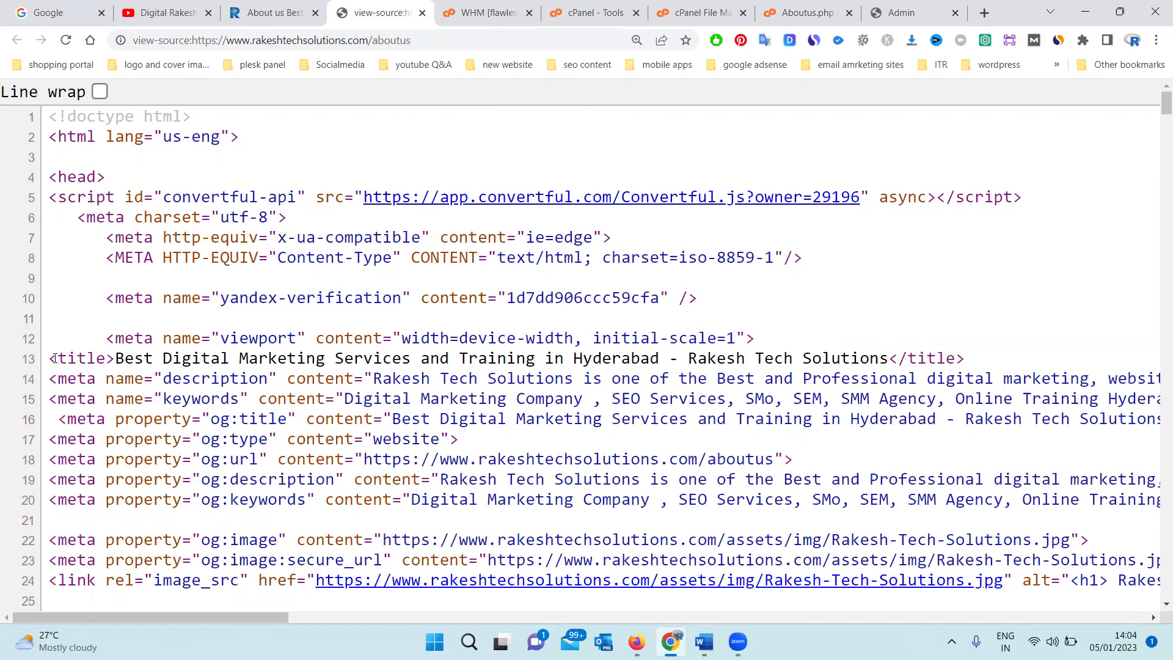
drag(57, 359, 210, 415)
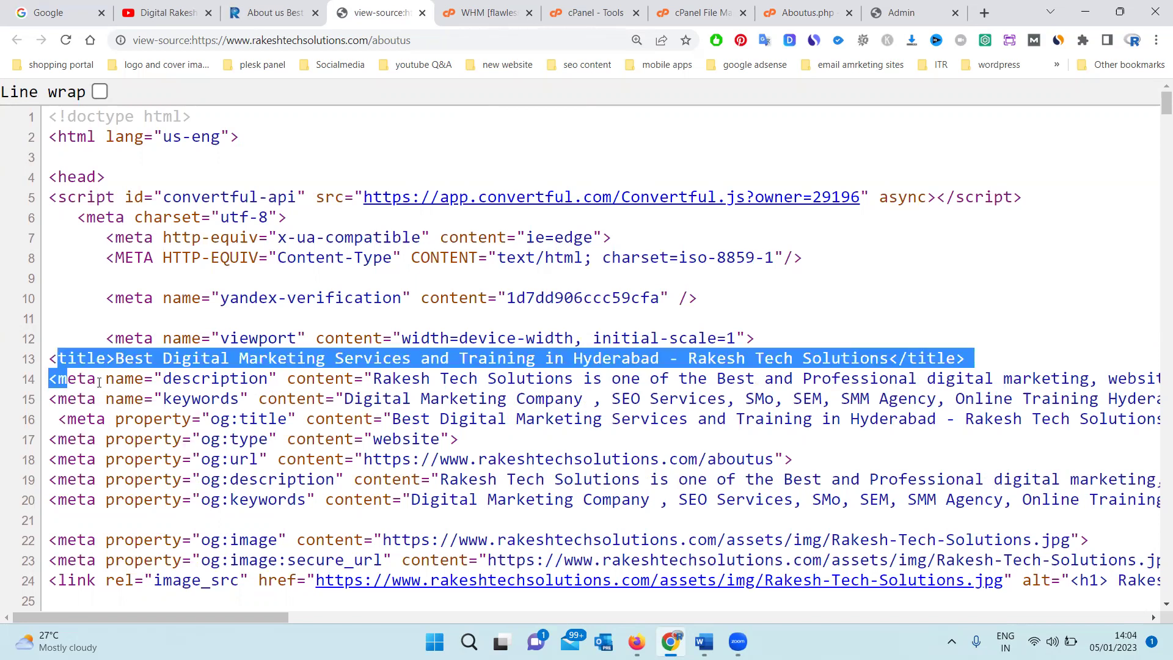
click(53, 359)
mouse_move(51, 359)
mouse_down()
mouse_move(1154, 411)
mouse_move(852, 403)
mouse_up()
Step: Launch Microsoft Word with winword and start a maximized blank document
key(super+r)
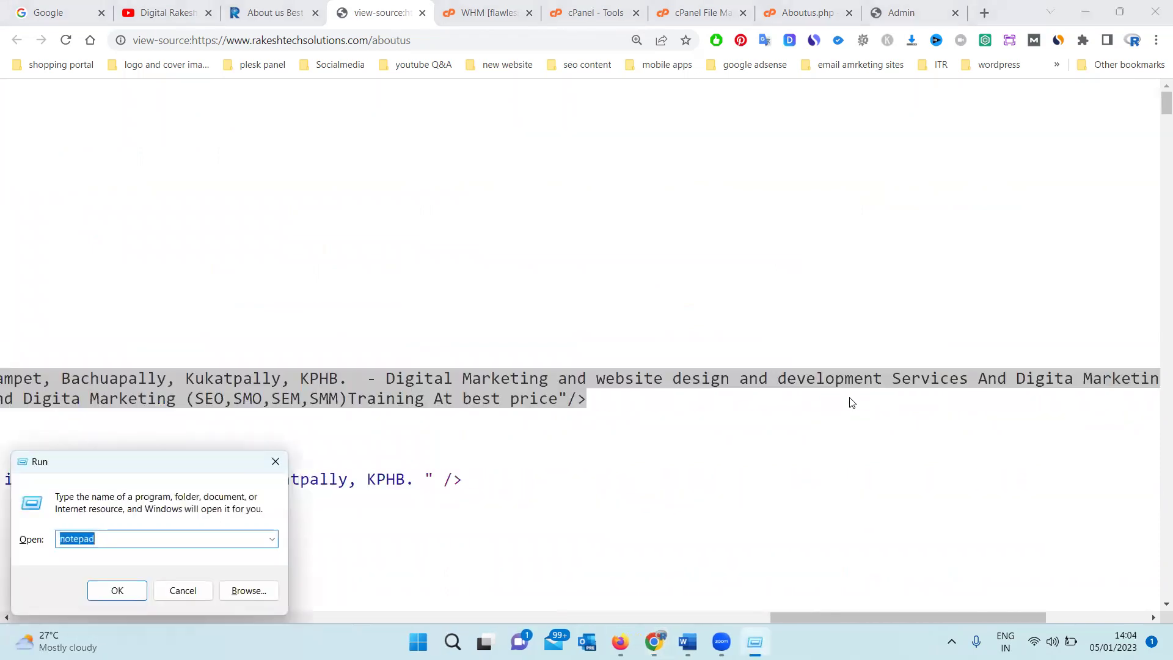
text(winword)
key(Return)
click(486, 418)
click(616, 301)
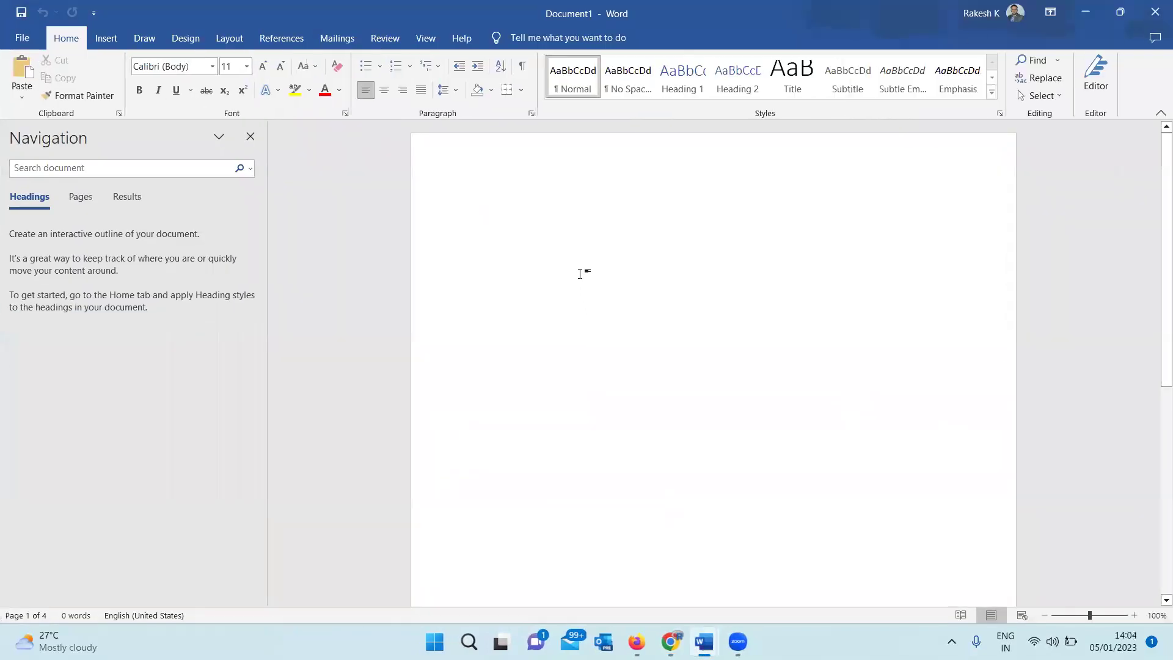
Step: Paste the title, description and keywords tags as plain text, then return to Chrome's page source
text(<title>Best Digital Marketing Services and Training in Hyderabad - Rakesh Tech Solutions</title> <meta name="description" content="Rakesh Tech Solutions is one of the Best and Professional digital marketing, website design and development with hosting, logo and brochure Design Company, SMO, SEM, SMM, SEO agency in Pragathi Naga,Hyderabad. Extreme potential to make the Promoting and Branding of Website at best Price in Nizampet, Bachuapally, Kukatpally, KPHB. - Digital Marketing and website design and development Services And Digita Marketing (SEO,SMO,SEM,SMM)Training At best price"/> <meta name="keywords" content="Digital Marketing Company , SEO Services, SMo, SEM, SMM Agency, Online Training Hyderabad,Pragathi nagar,Nizampet, Bachuapally, Kukatpally, KPHB digital marketing training in hyderabad, digital marketing online training in ameerpet - Digital Marketing and website design and development Services And Digita Marketing (SEO,SMO,SEM,SMM)Training At best price"/>)
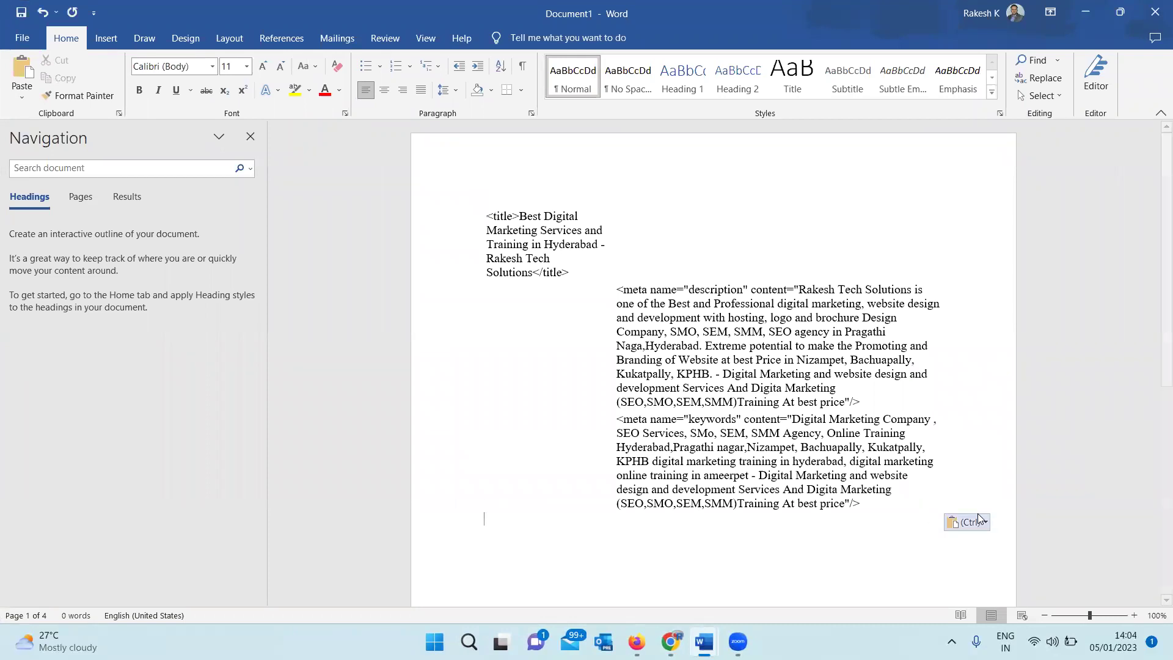
click(971, 523)
click(1002, 560)
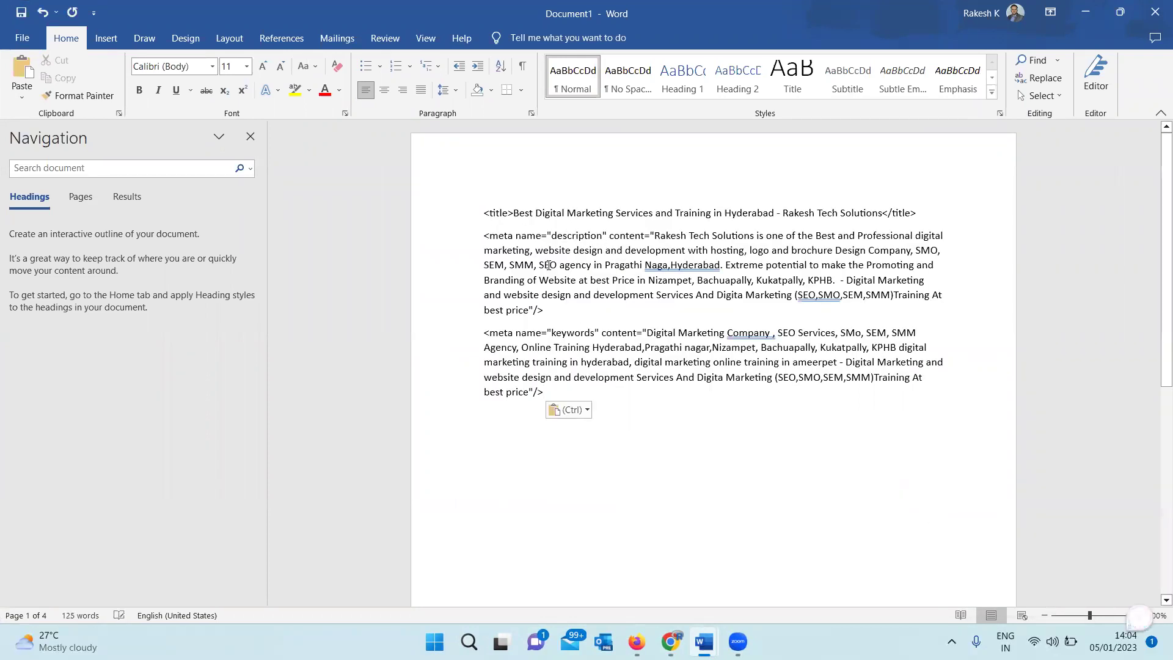
click(251, 136)
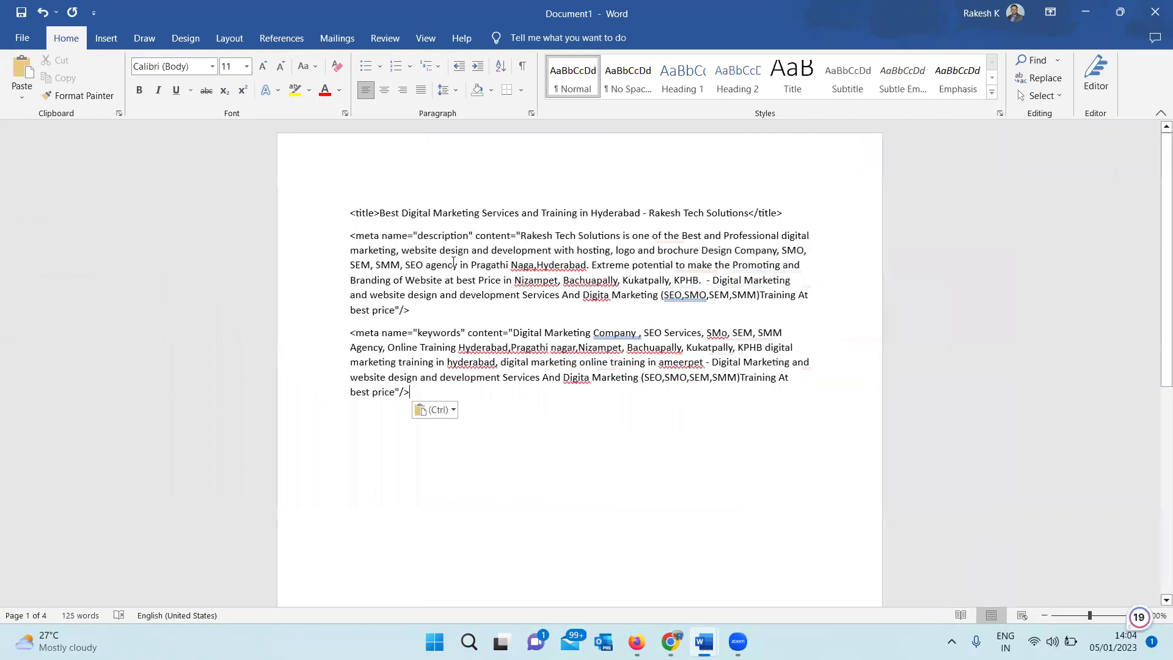
key(alt+Tab)
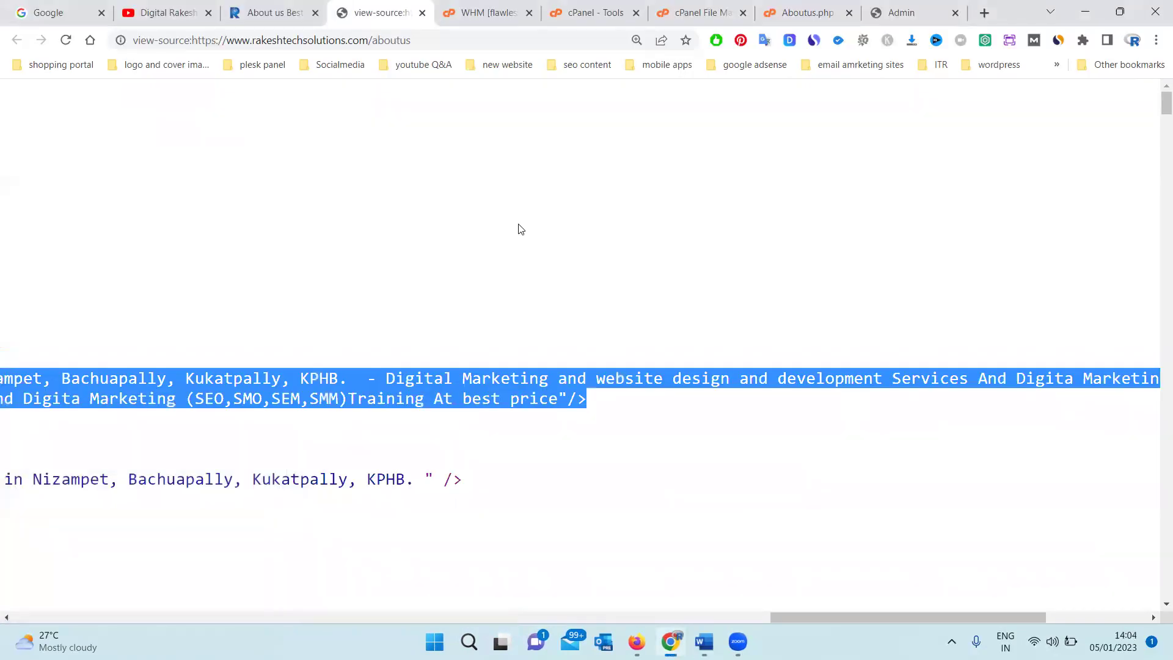
Step: Clear the source selection and scroll the live About us page down to its footer
scroll(386, 605, left, 8)
scroll(386, 605, left, 8)
click(386, 604)
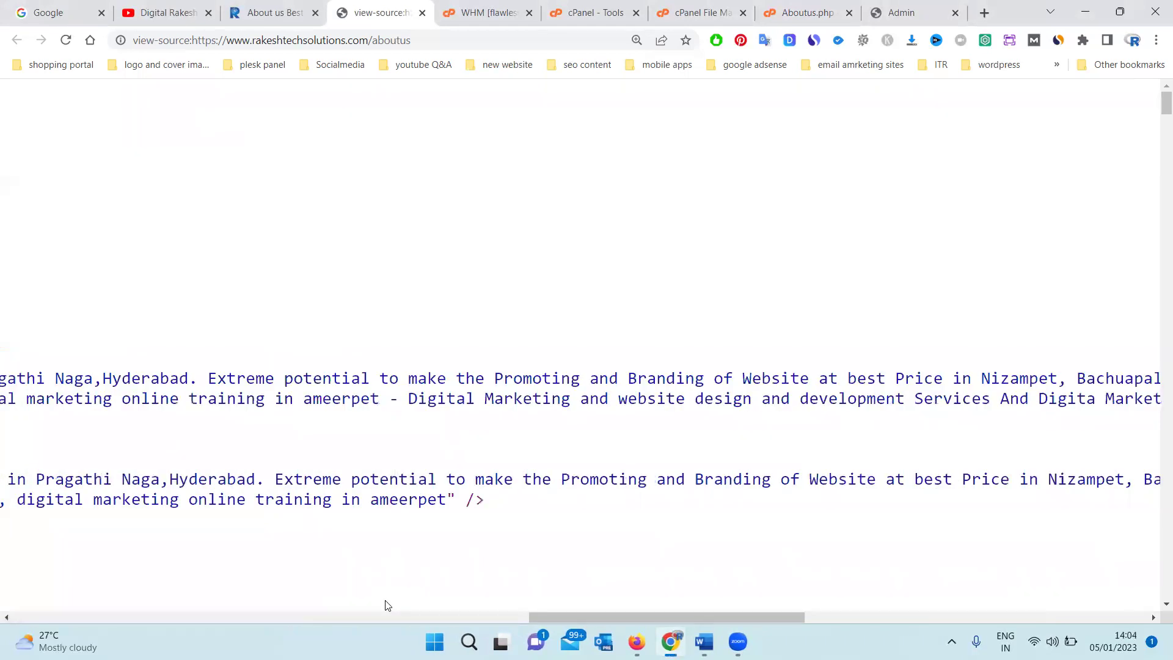
scroll(387, 604, left, 10)
scroll(175, 614, left, 10)
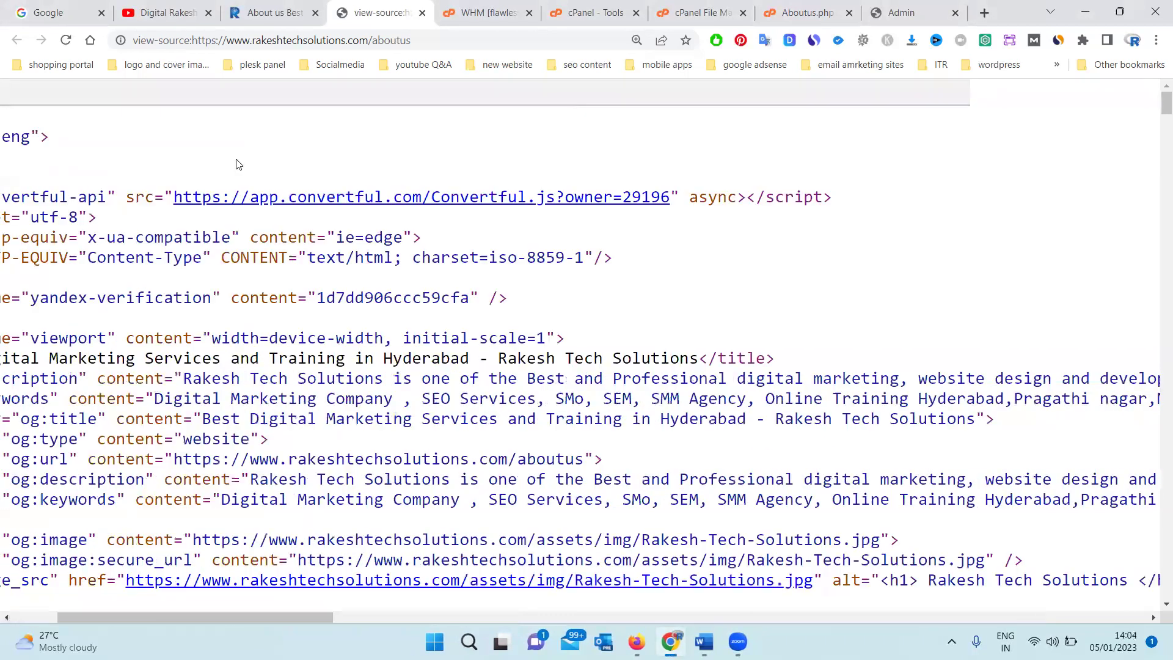
click(262, 5)
scroll(599, 243, down, 5)
scroll(600, 243, down, 5)
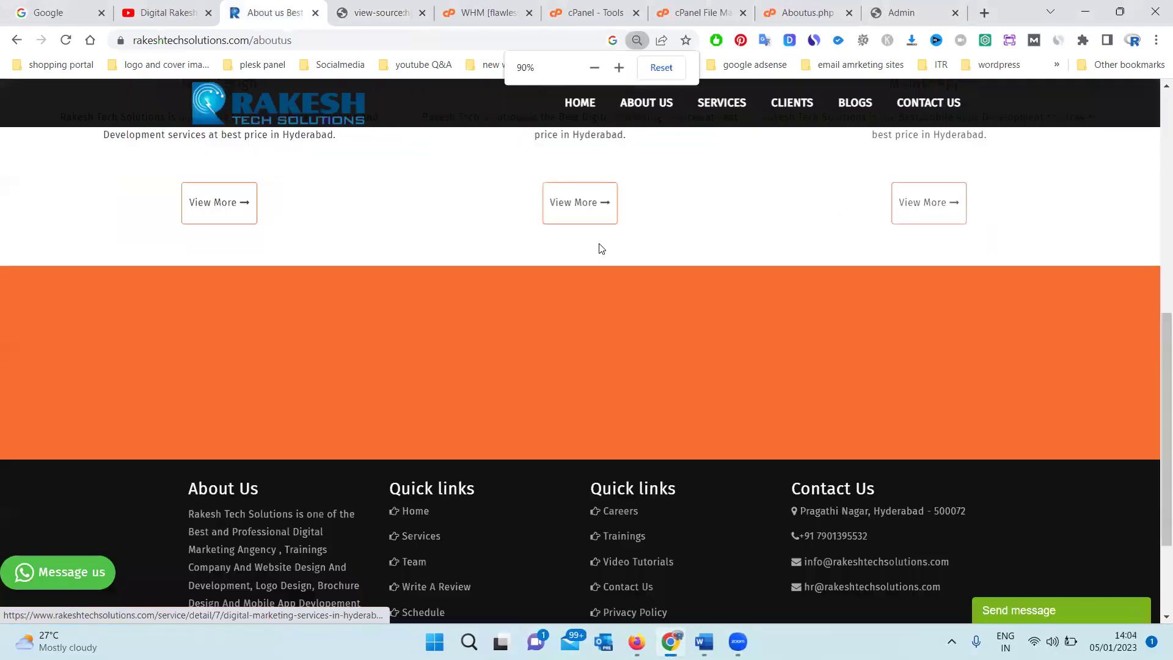
scroll(600, 252, down, 3)
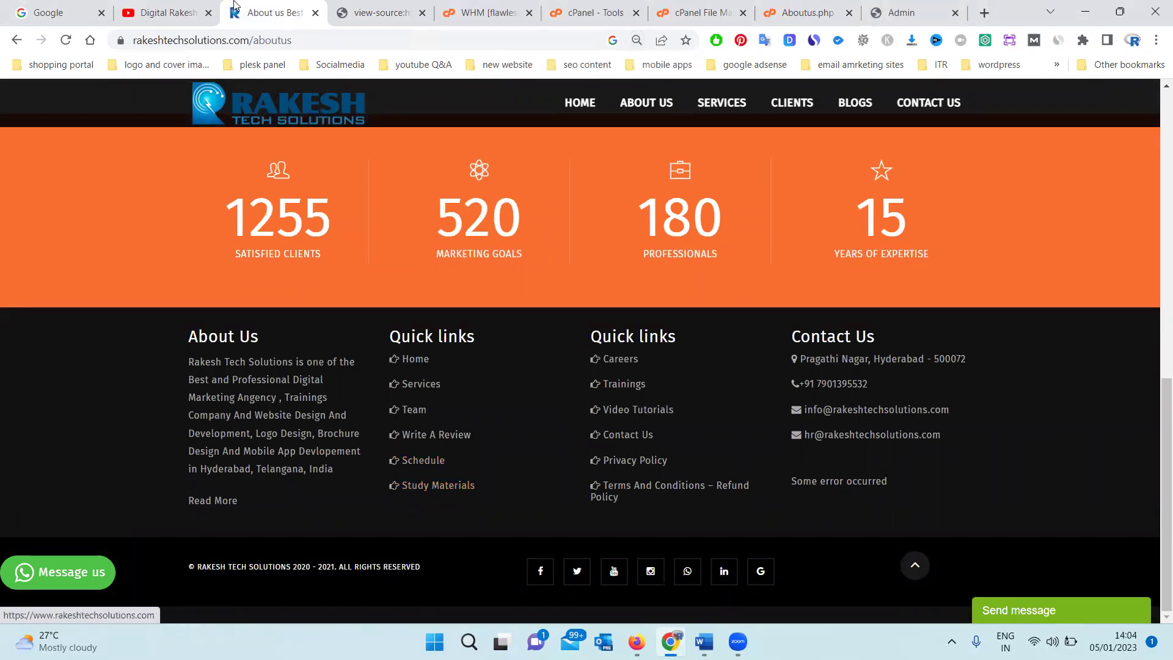
Step: Browse the YouTube channel videos, then reload the About us page to show the new title
click(172, 10)
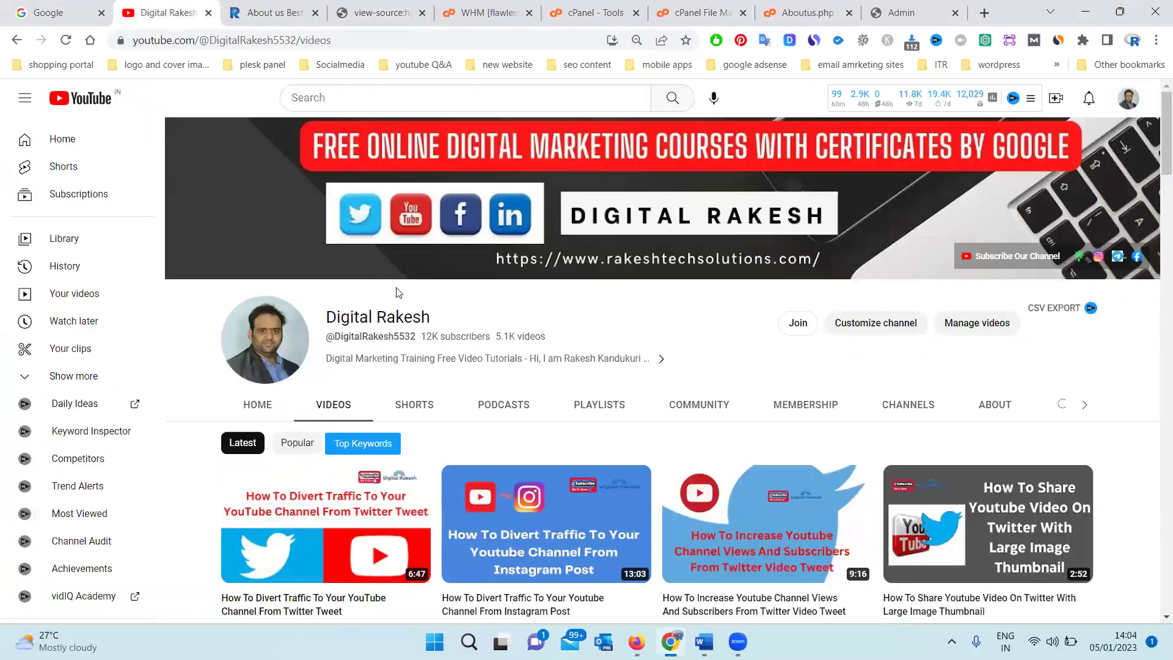
scroll(441, 258, down, 4)
scroll(441, 259, down, 5)
scroll(444, 264, down, 1)
scroll(444, 263, down, 2)
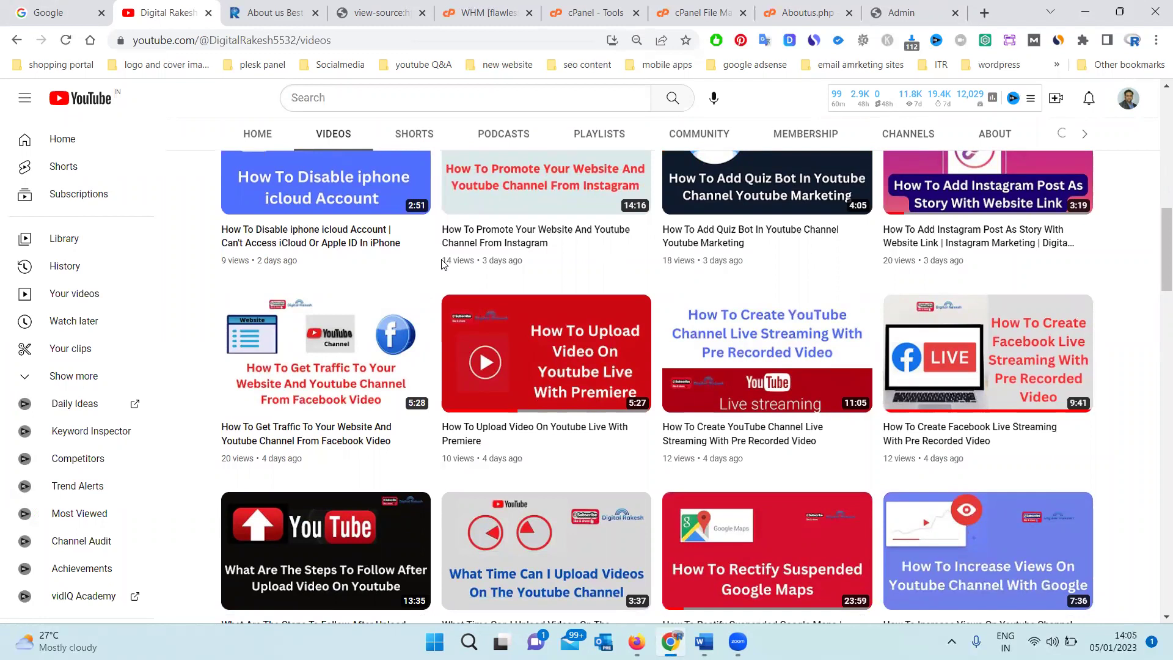
click(257, 13)
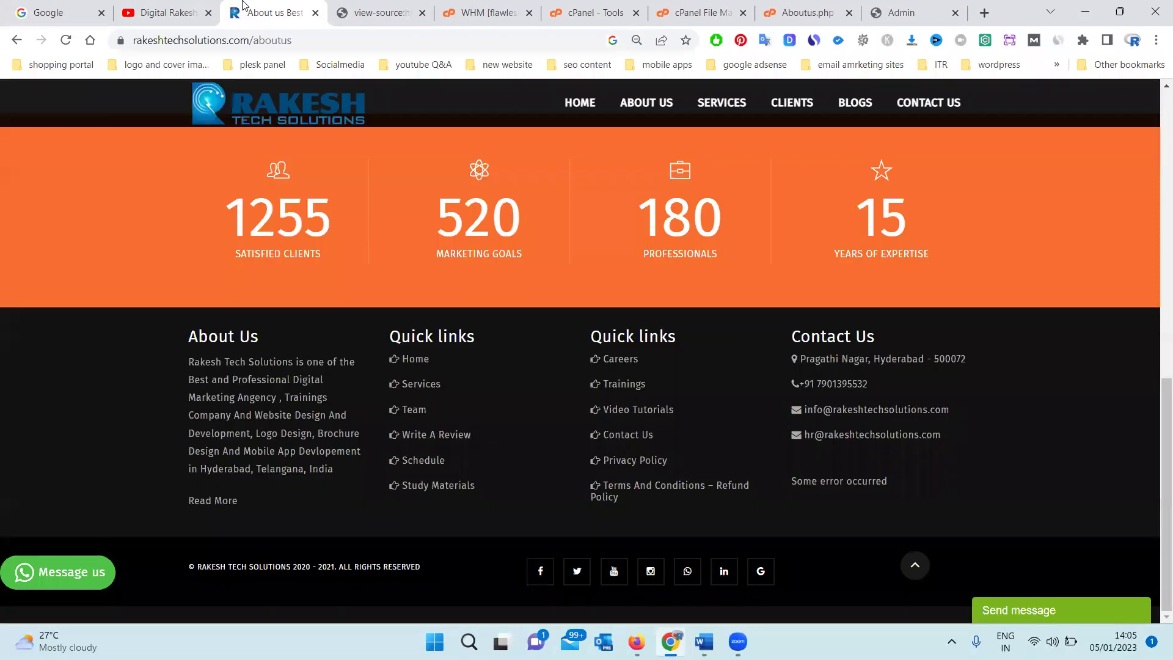
click(67, 41)
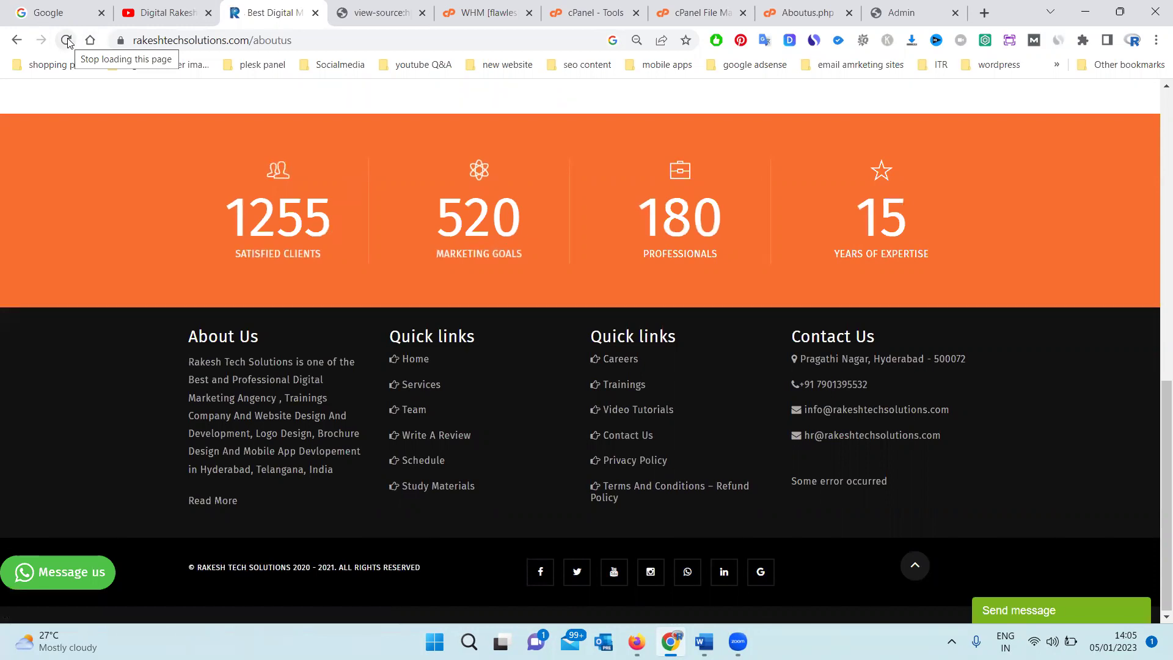
Step: Open Google Search Console in a new browser tab
click(223, 39)
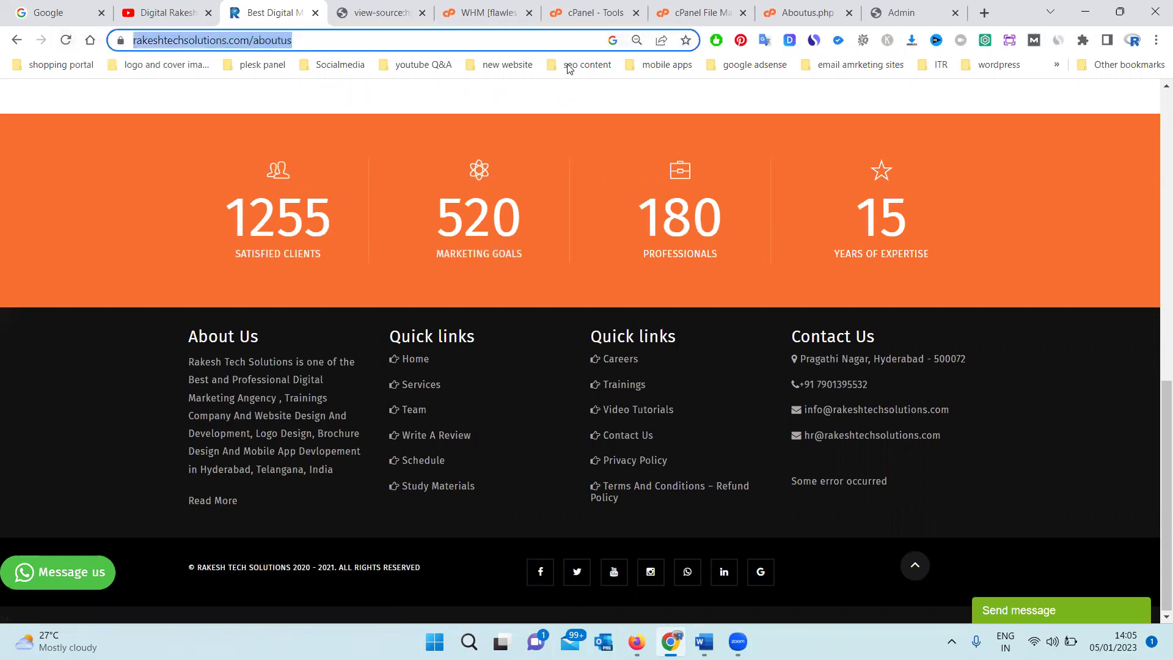
click(984, 13)
text(se)
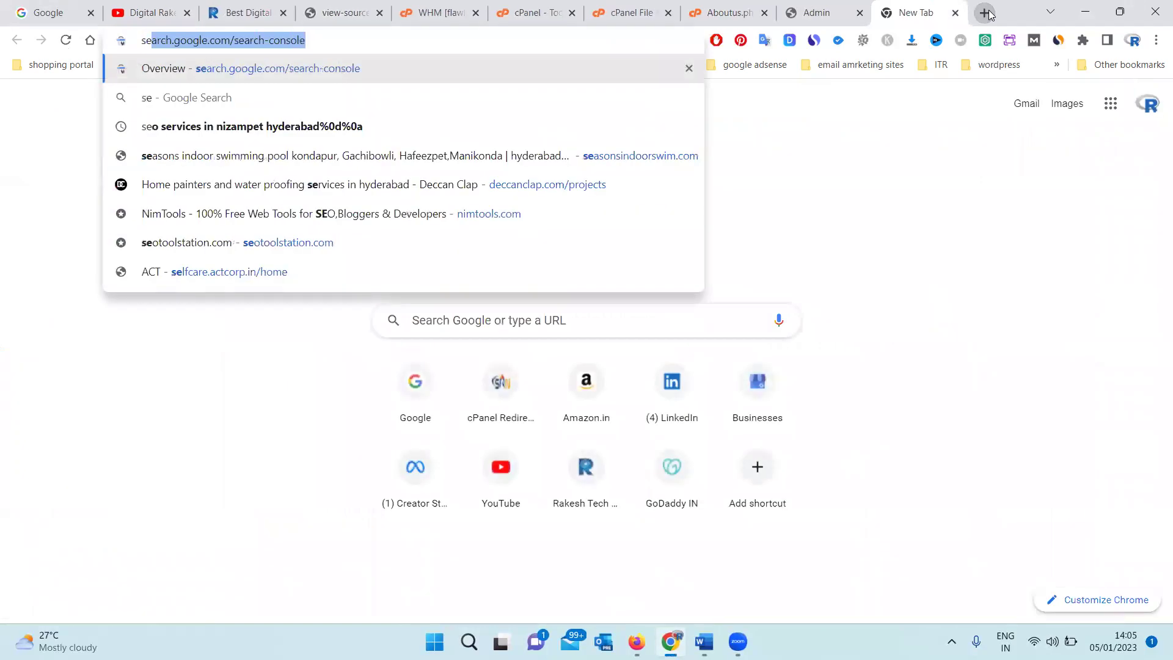
text(a)
key(Return)
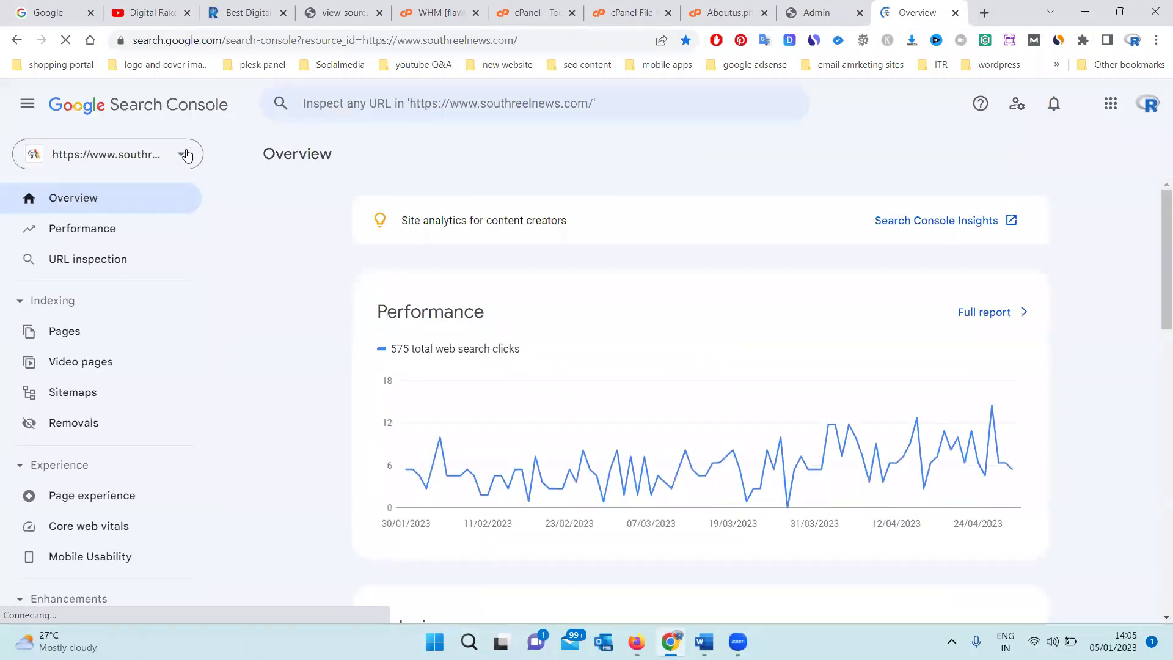
Step: Choose the rakeshtechsolutions.com property from the Search Console property list
click(184, 155)
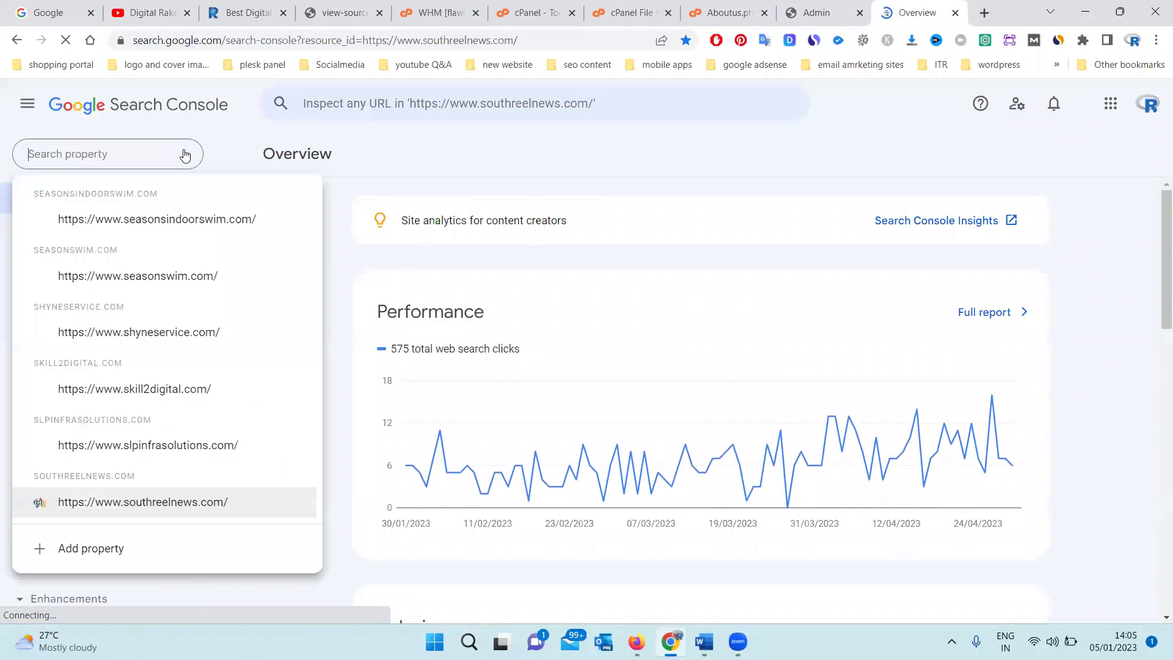
scroll(179, 261, down, 4)
scroll(180, 261, up, 10)
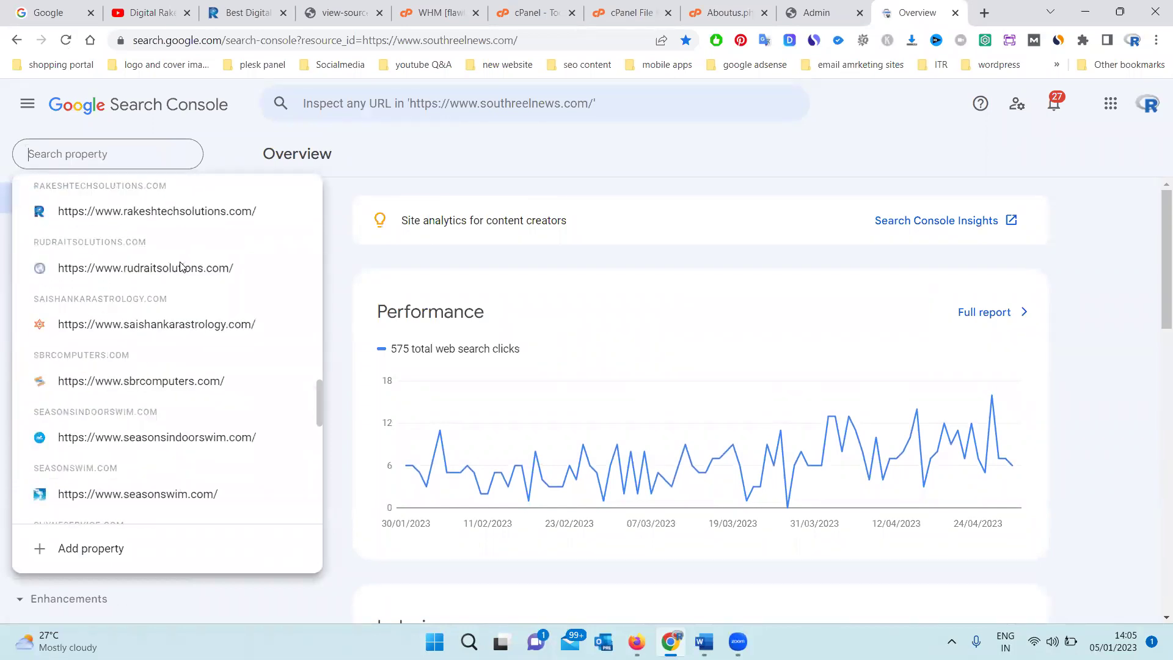
scroll(180, 266, up, 5)
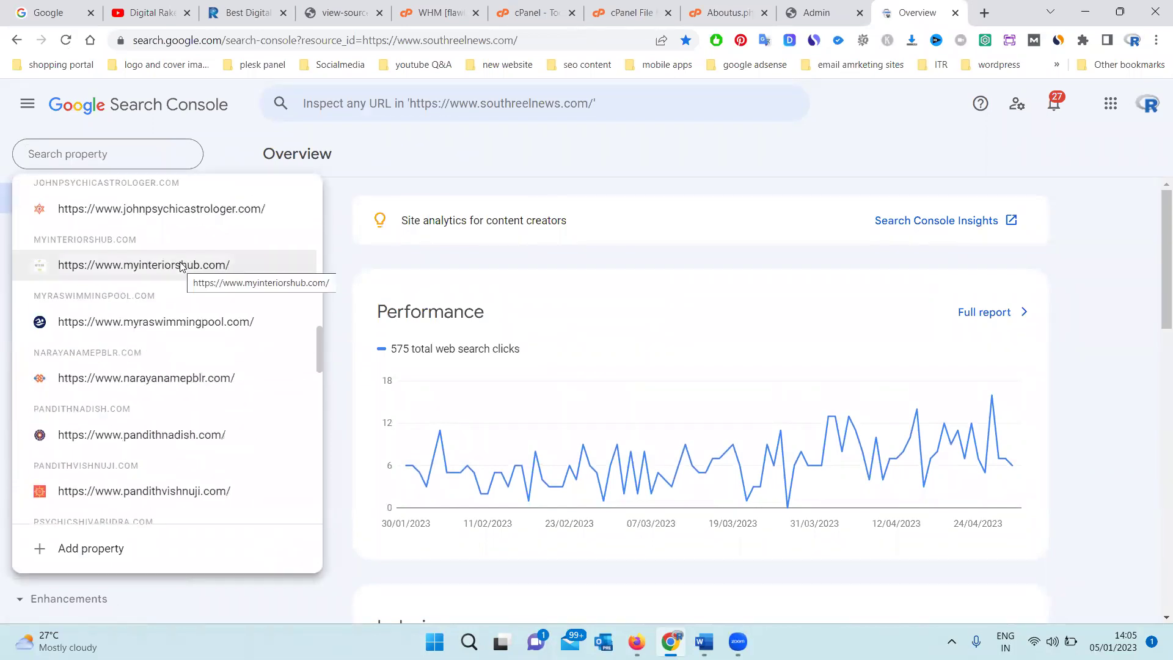
scroll(180, 266, down, 1)
scroll(180, 267, down, 1)
scroll(181, 318, down, 2)
click(183, 373)
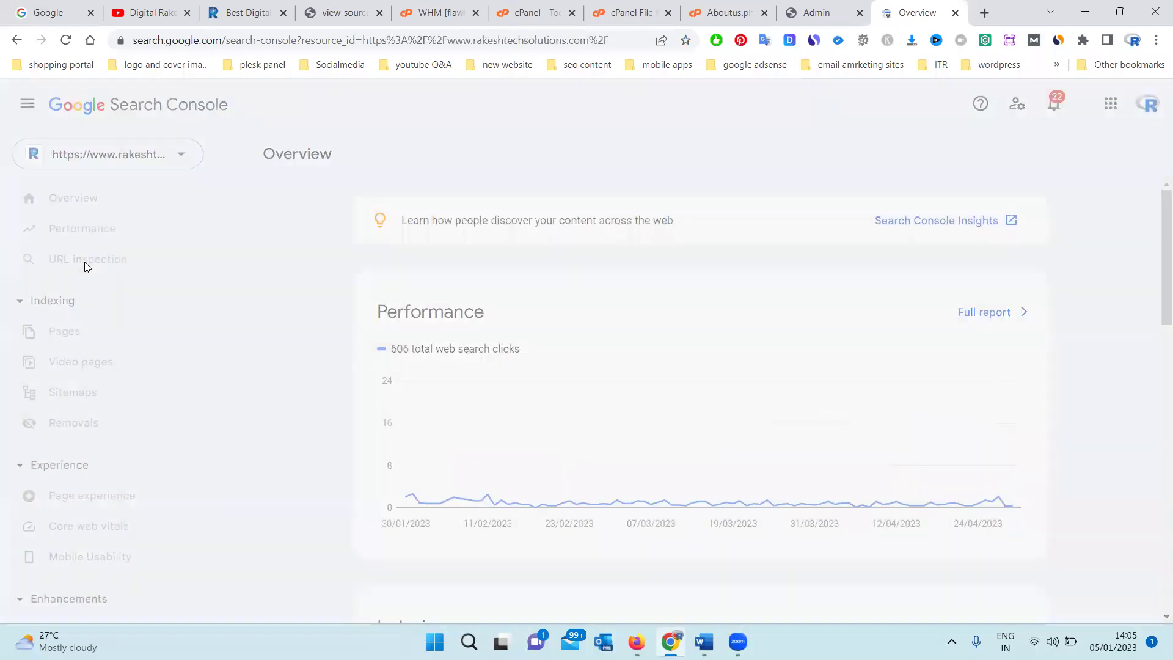
Step: Inspect the pasted aboutus page URL
click(85, 261)
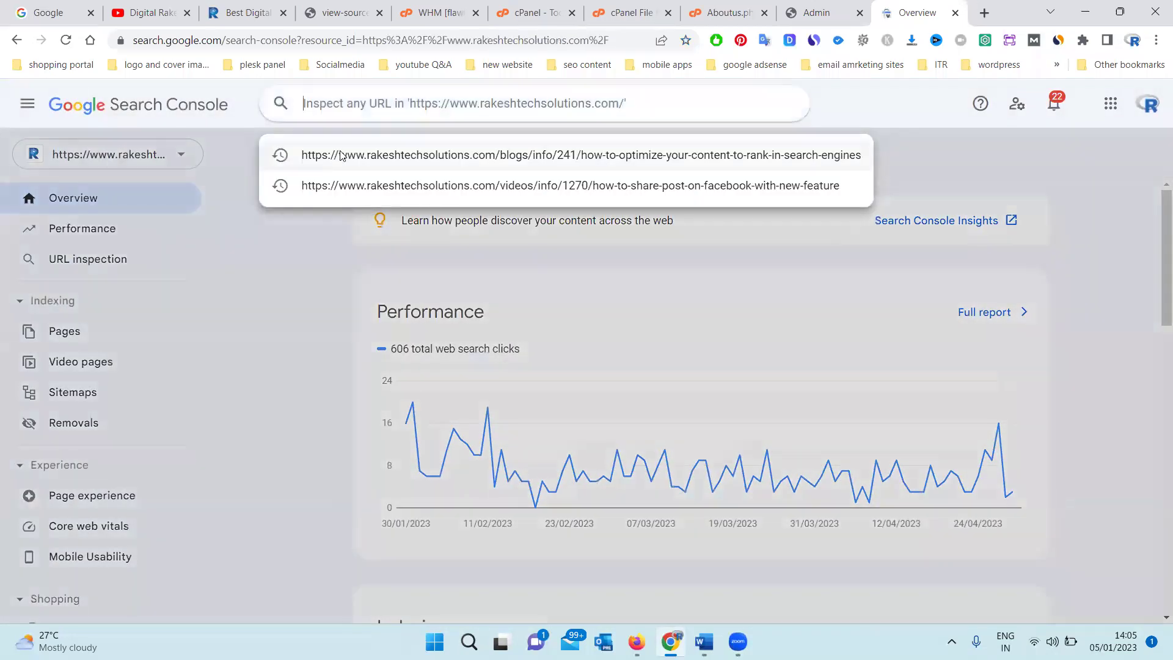
text(https://www.rakeshtechsolutions.com/aboutus)
key(Return)
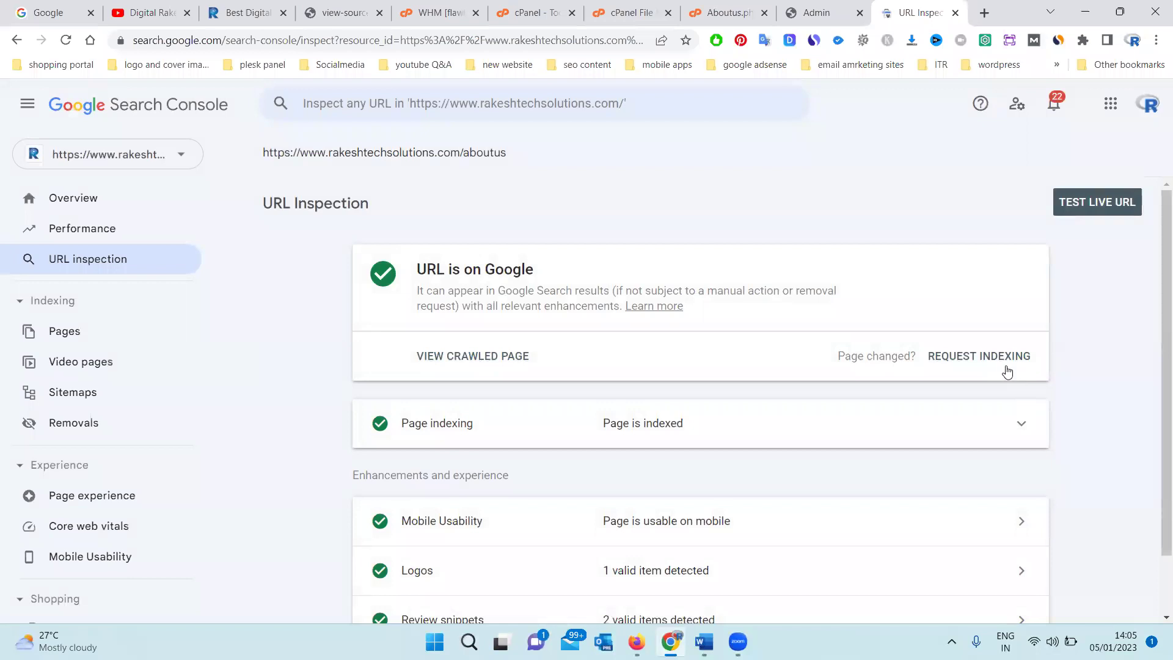
Step: Request indexing for the aboutus page from its URL Inspection result
click(996, 354)
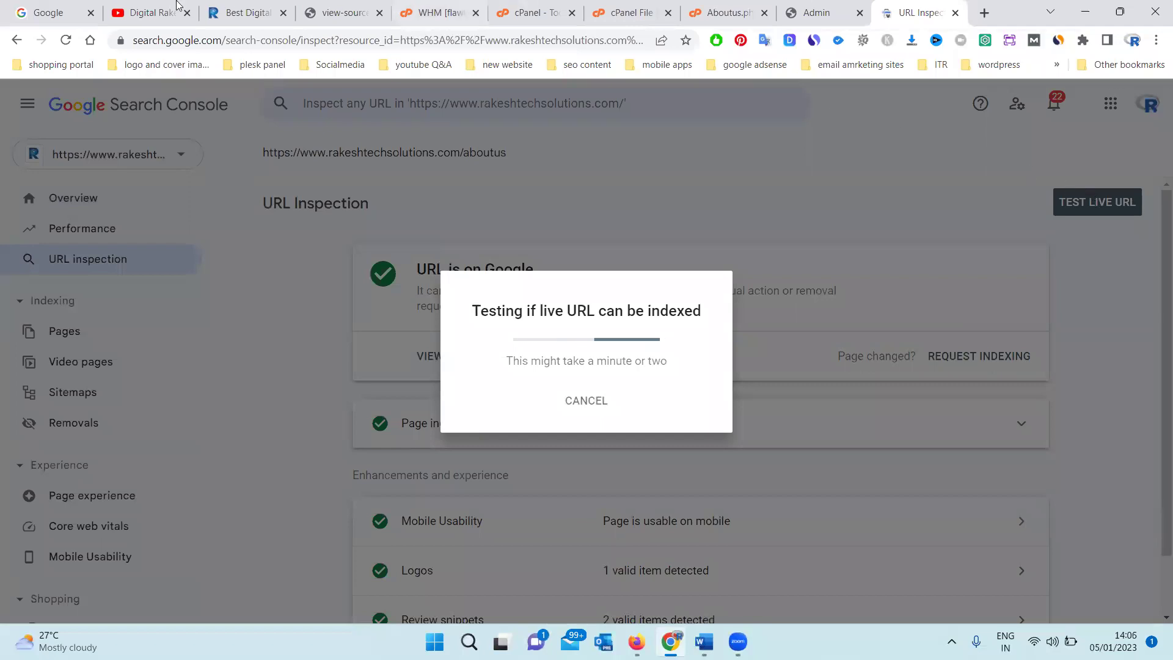
Step: Switch to the Digital Rakesh YouTube channel videos tab
click(132, 7)
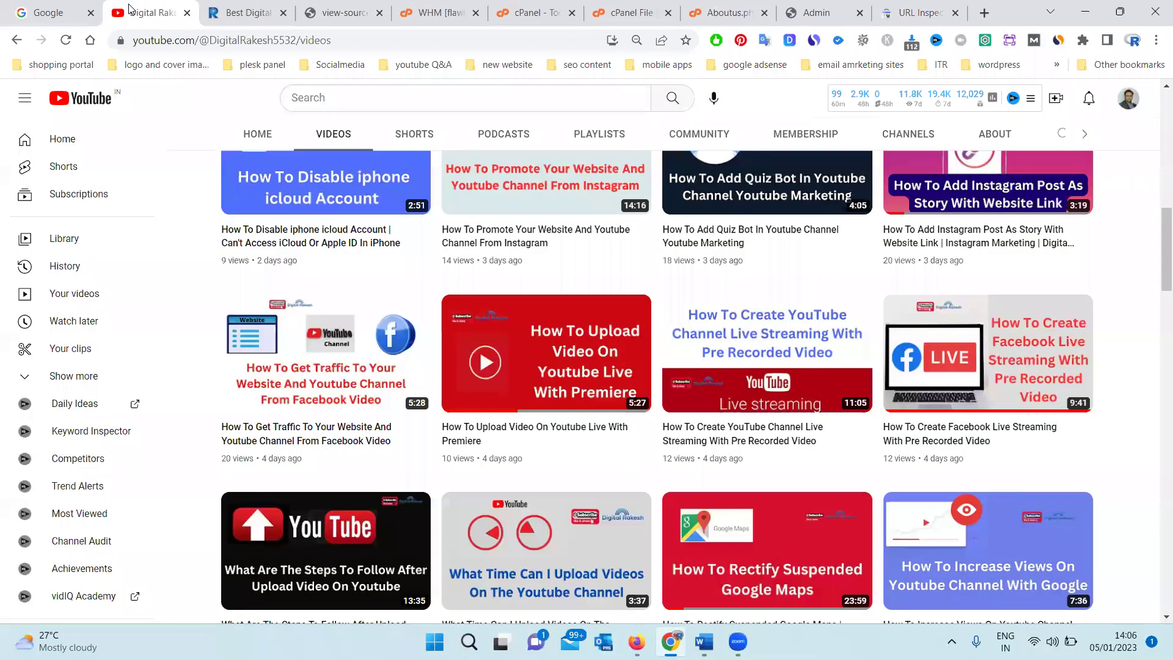